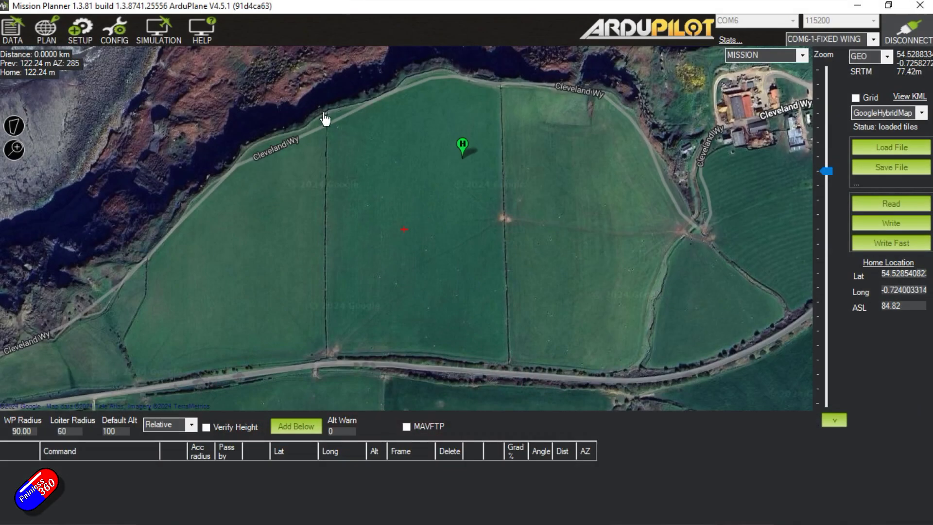
- Look up RTL_AUTOLAND in the full parameter list by searching for "rtl", expand its description and options, and write the parameters
click(113, 28)
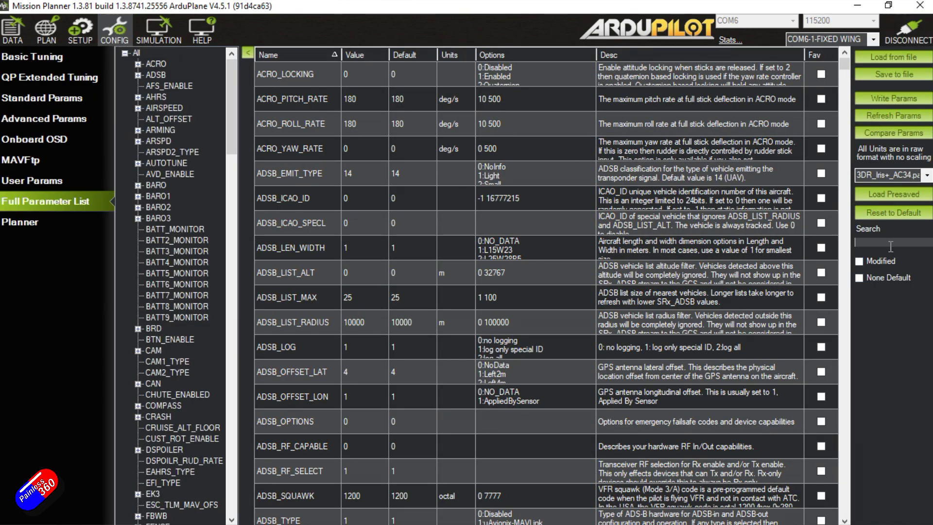
text(rtl)
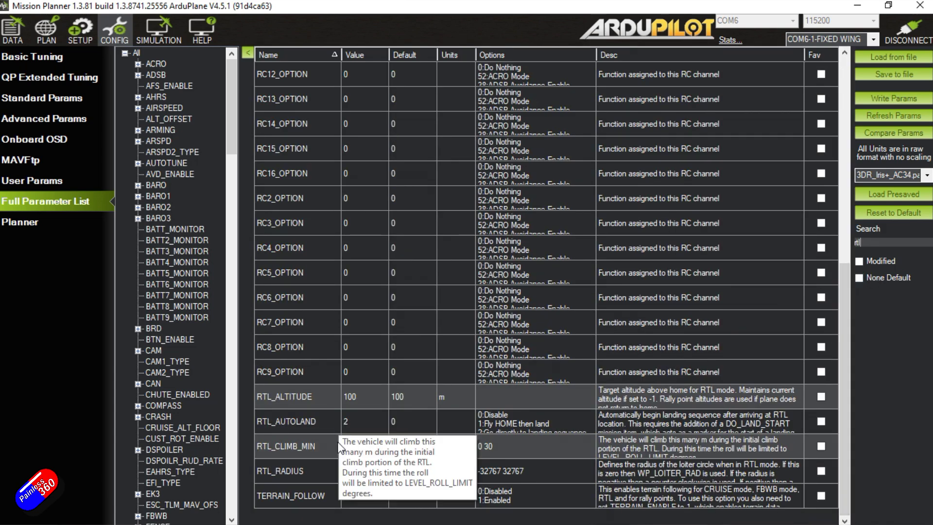
mouse_move(288, 431)
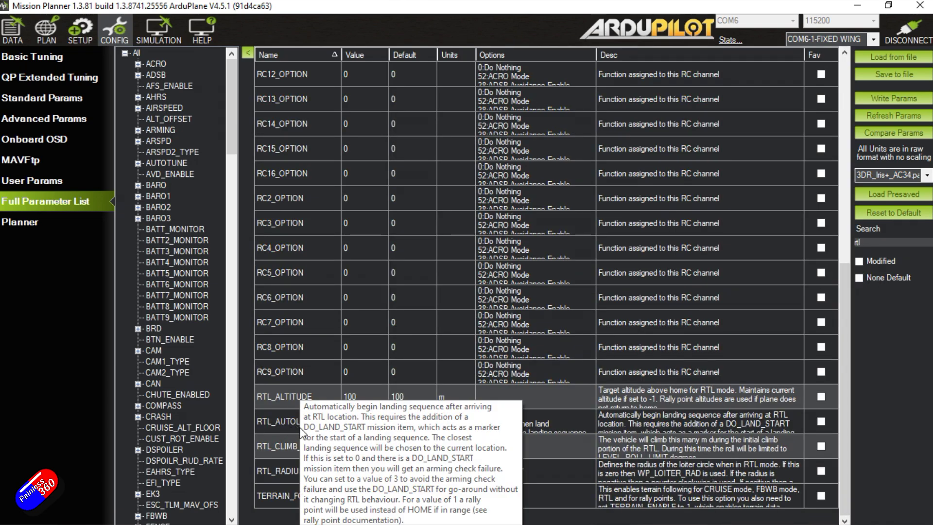
click(644, 432)
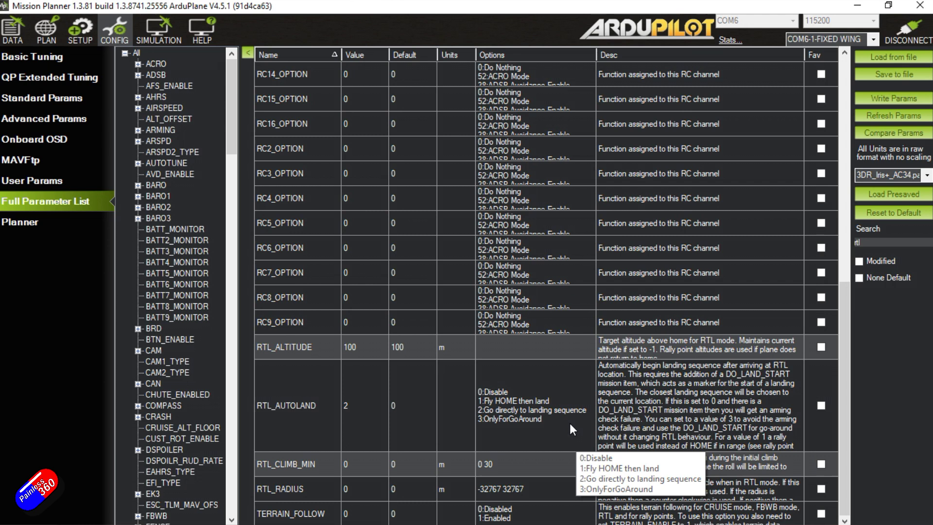
click(893, 99)
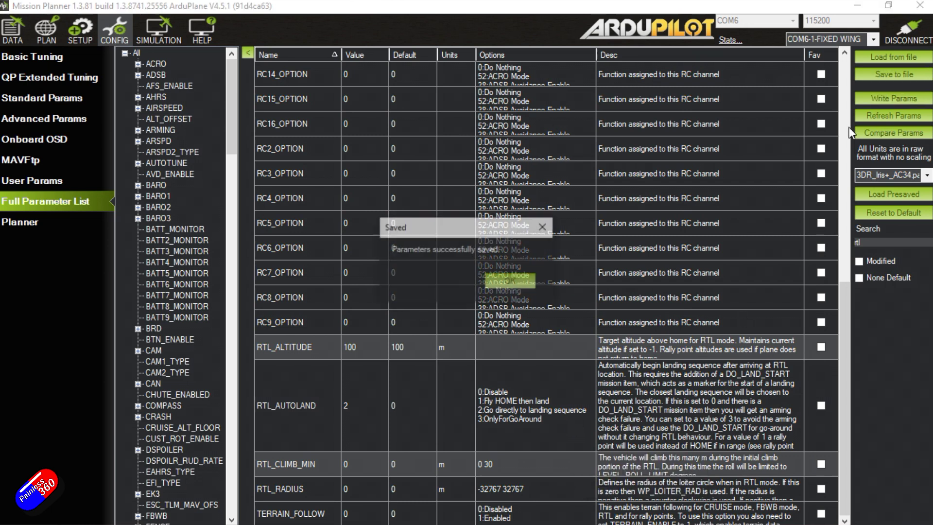
click(498, 279)
- Set the home location in the flight plan about 16 m south of the existing home marker
click(51, 31)
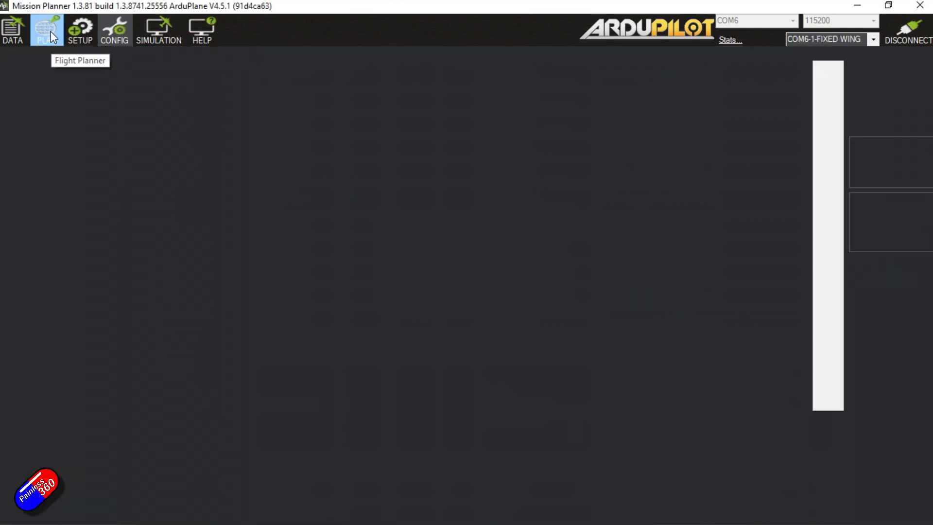
drag(577, 83, 614, 127)
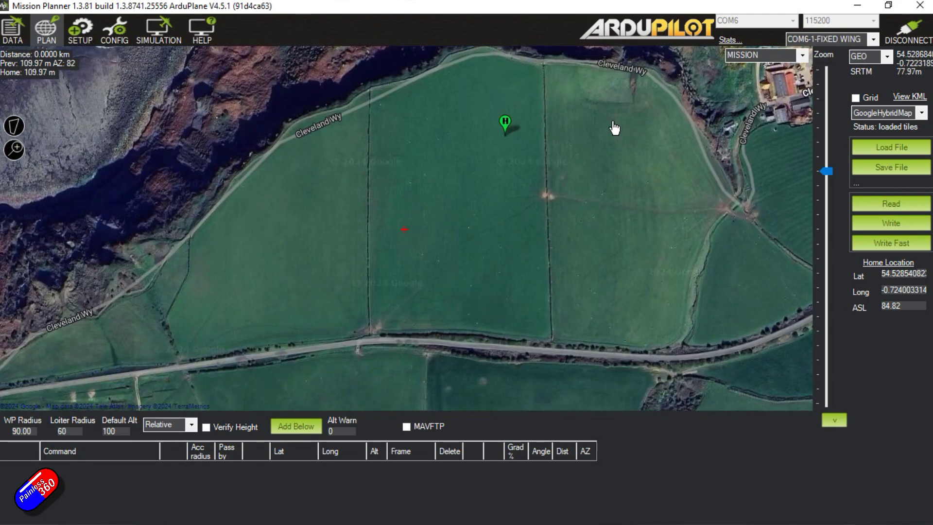
mouse_move(505, 123)
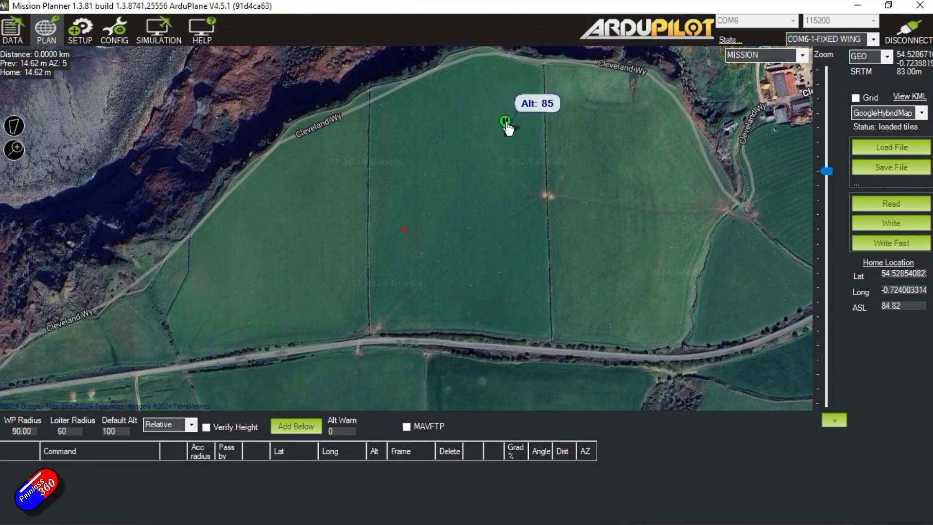
right_click(508, 152)
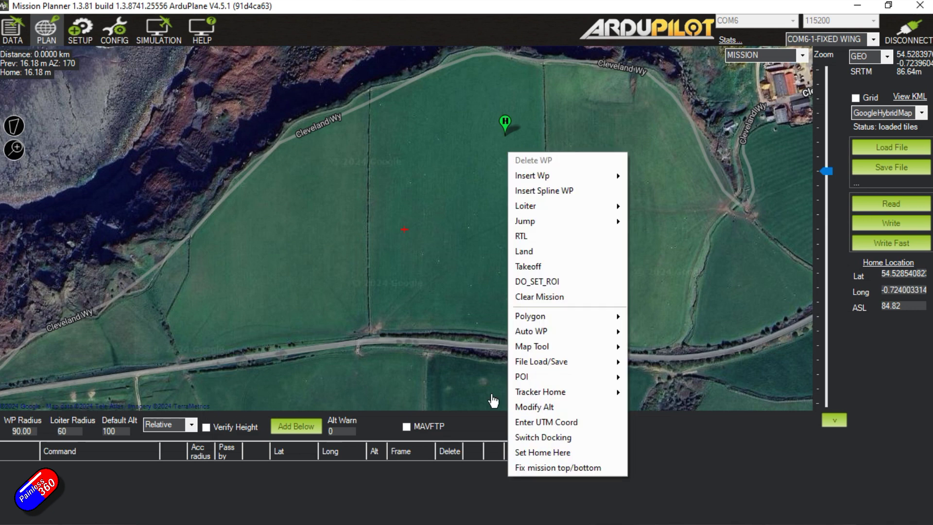
click(564, 452)
mouse_move(453, 150)
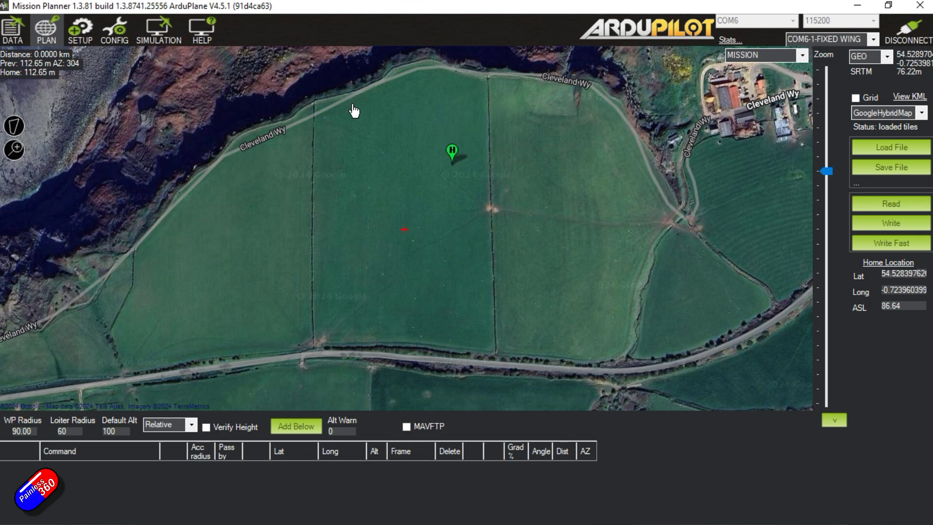
- Examine the cliffs, fields, road and buildings around the home location on the map
drag(522, 217, 563, 223)
scroll(563, 222, down, 4)
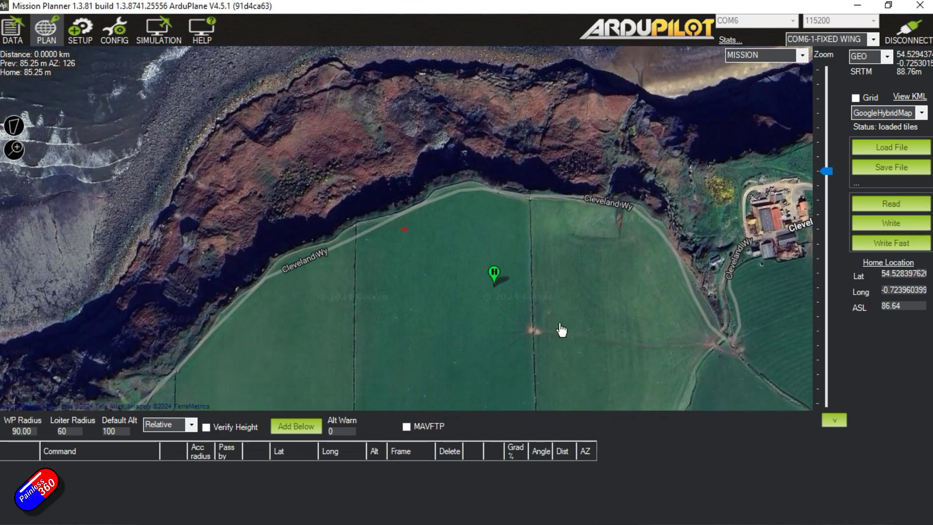
scroll(552, 303, up, 4)
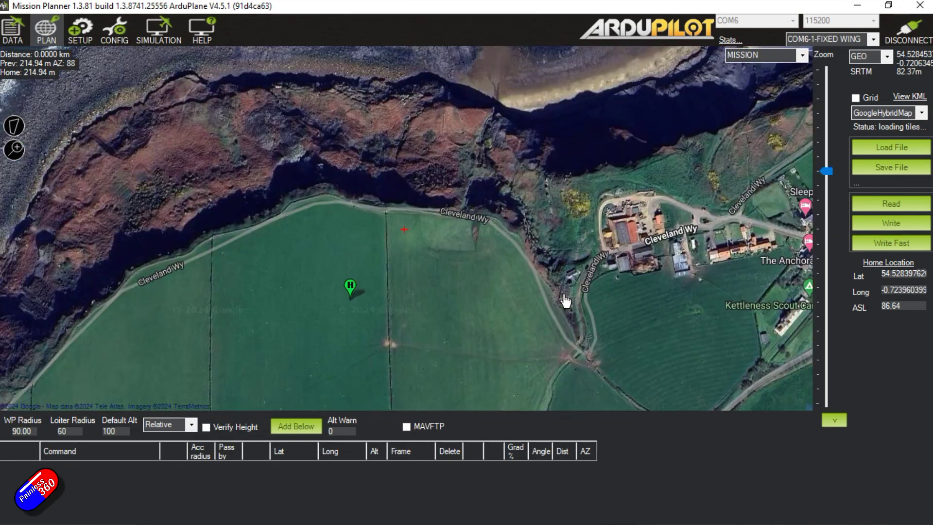
drag(515, 209, 523, 268)
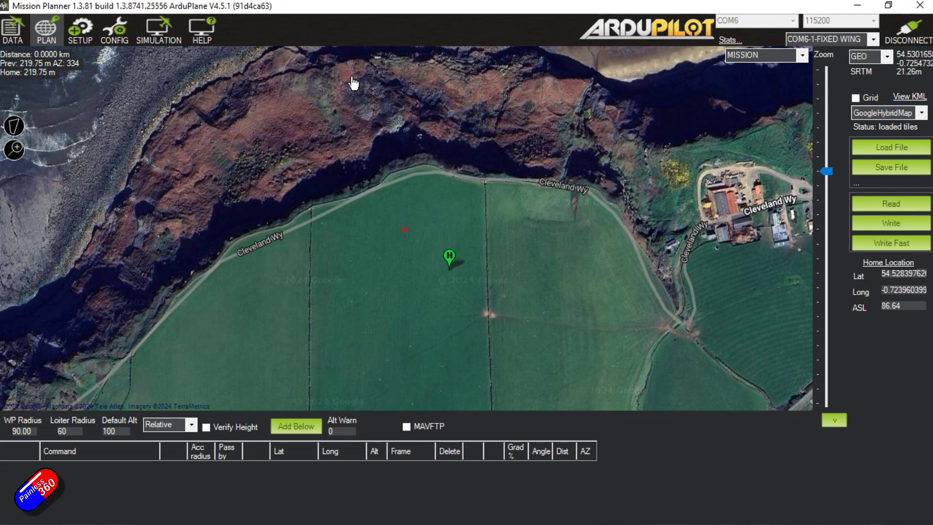
mouse_move(323, 94)
mouse_down()
mouse_move(416, 108)
mouse_move(408, 152)
mouse_move(389, 91)
mouse_up()
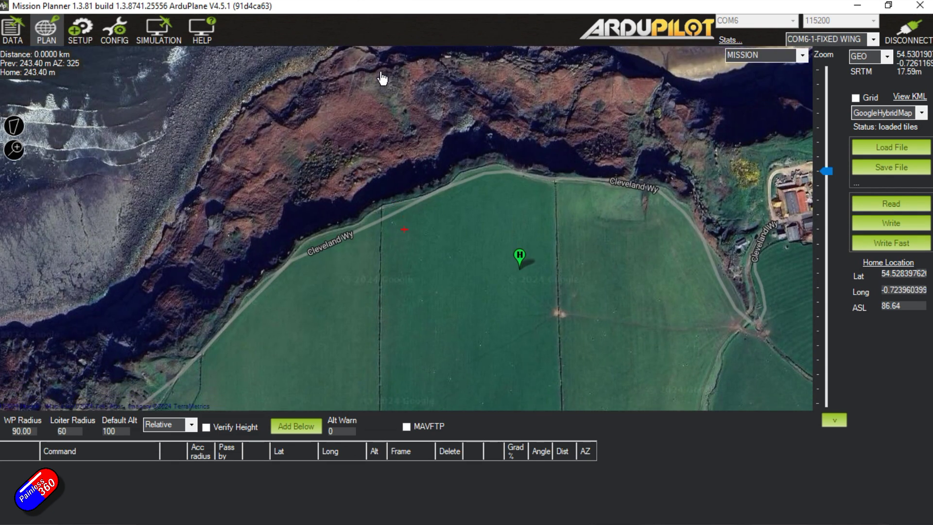
mouse_move(358, 325)
mouse_down()
mouse_move(340, 169)
mouse_move(298, 265)
mouse_move(273, 291)
mouse_up()
mouse_move(438, 178)
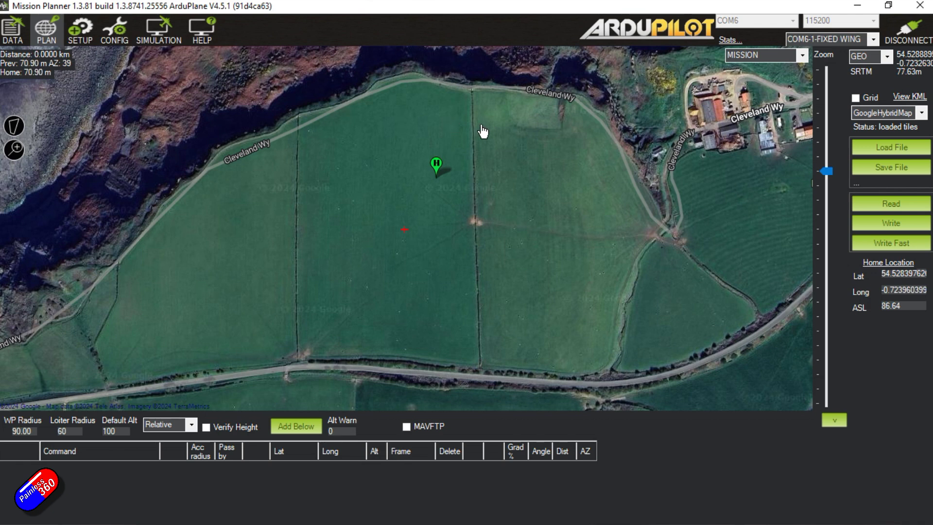
mouse_move(475, 286)
mouse_down()
mouse_move(424, 273)
mouse_move(337, 344)
mouse_move(558, 294)
mouse_move(567, 224)
mouse_move(514, 283)
mouse_up()
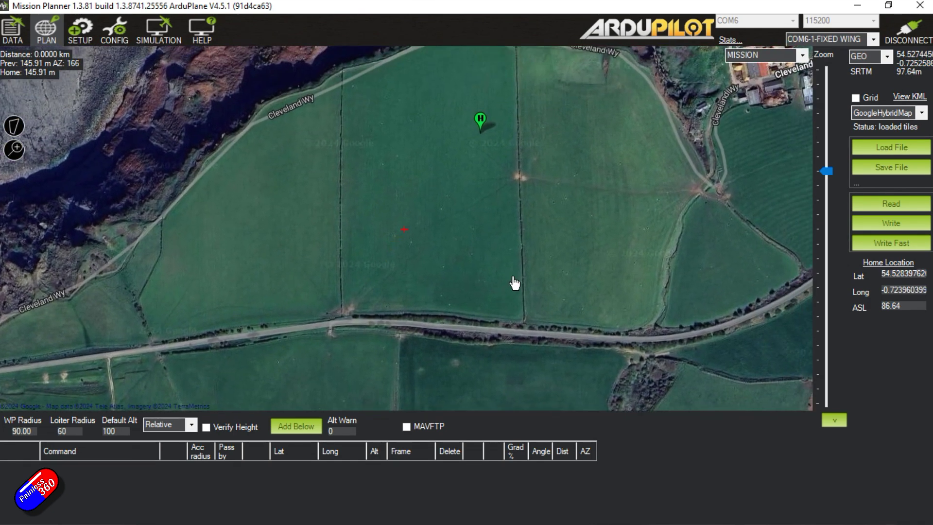
drag(497, 197, 475, 209)
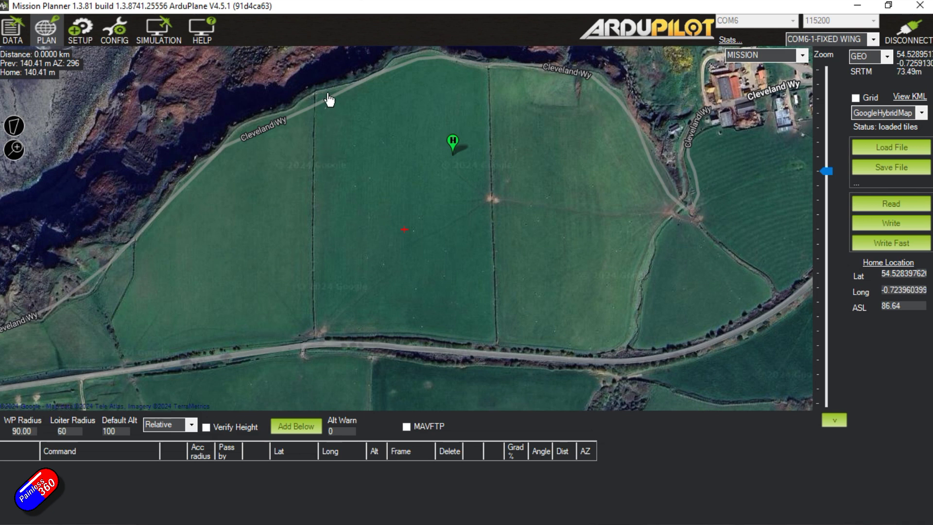
- Add the first mission waypoint over the shoreline north of home, about 271 m away
click(327, 60)
drag(327, 139, 429, 42)
drag(512, 112, 513, 239)
drag(427, 149, 415, 105)
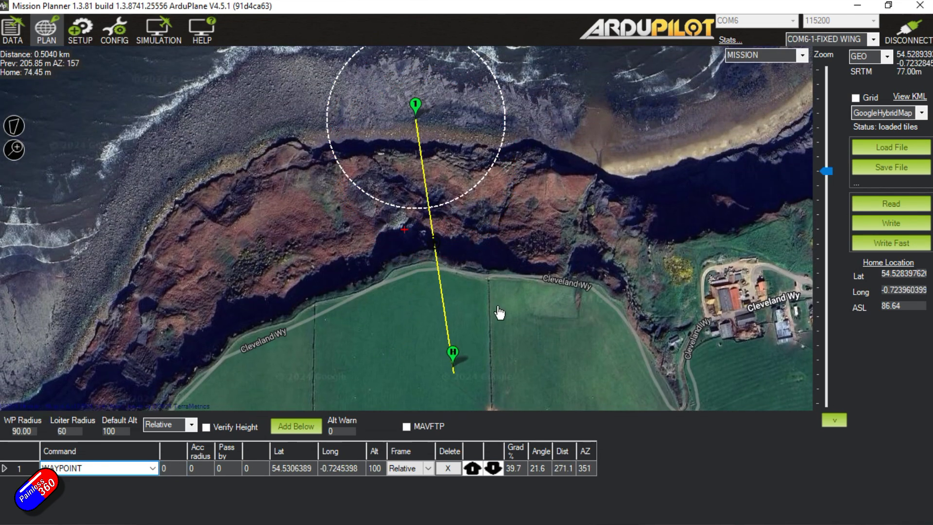
drag(499, 313, 511, 255)
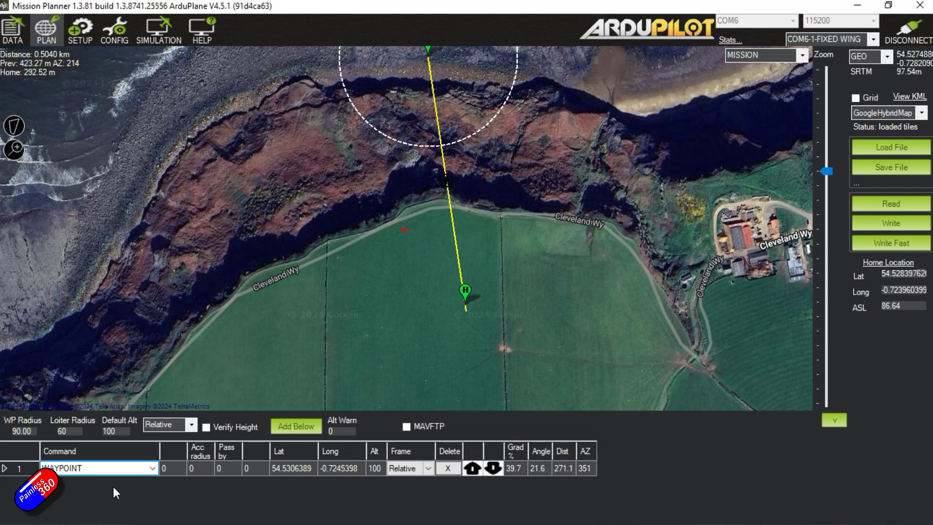
click(339, 250)
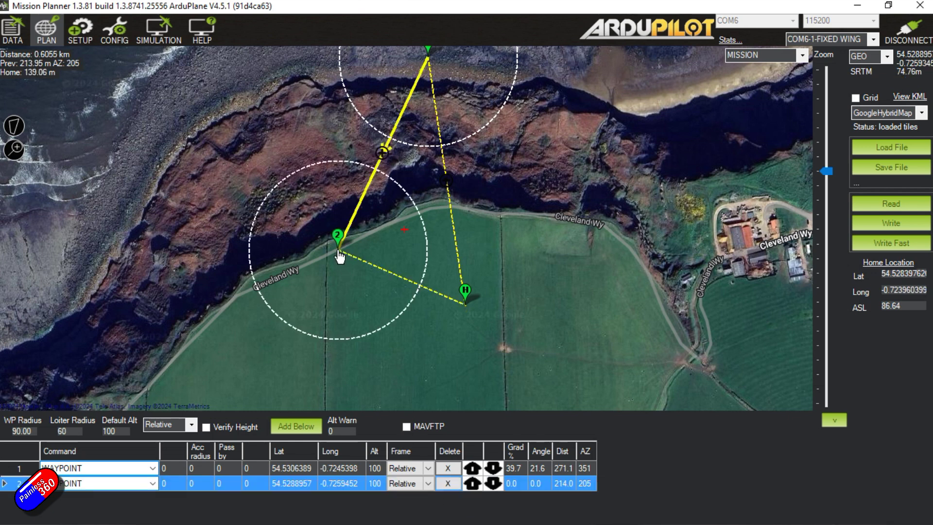
click(155, 483)
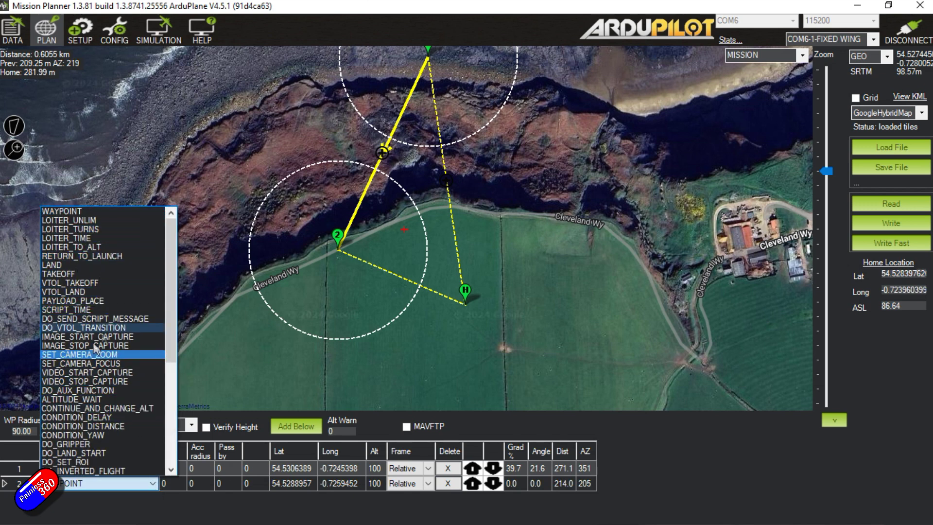
scroll(101, 331, down, 1)
click(99, 426)
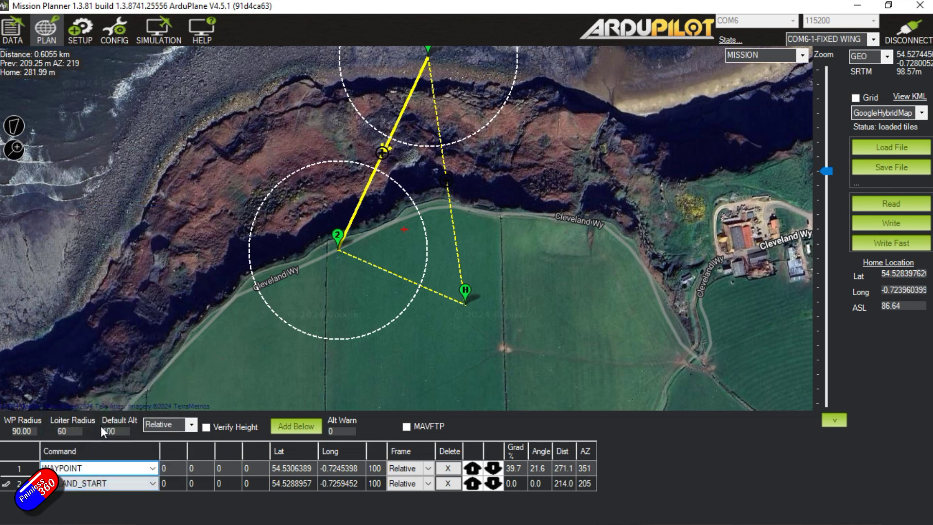
click(341, 306)
drag(342, 306, 343, 342)
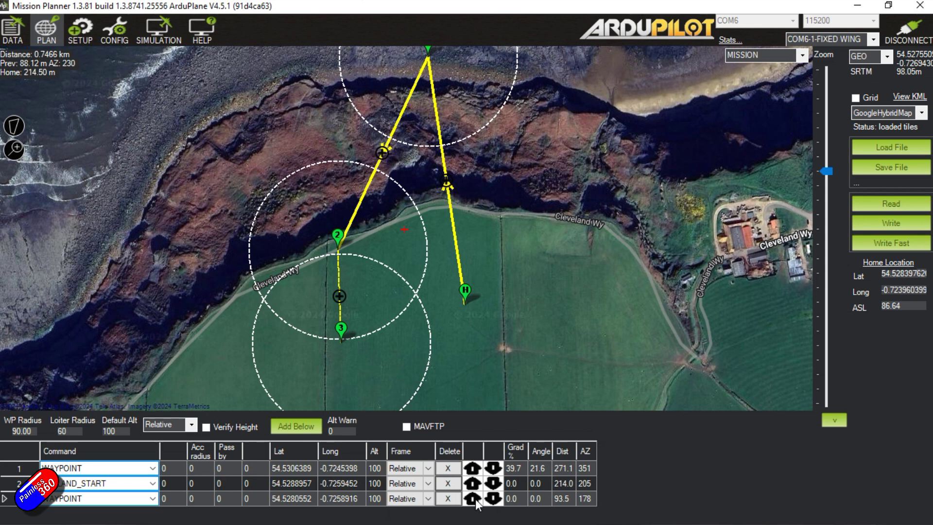
click(452, 498)
click(449, 483)
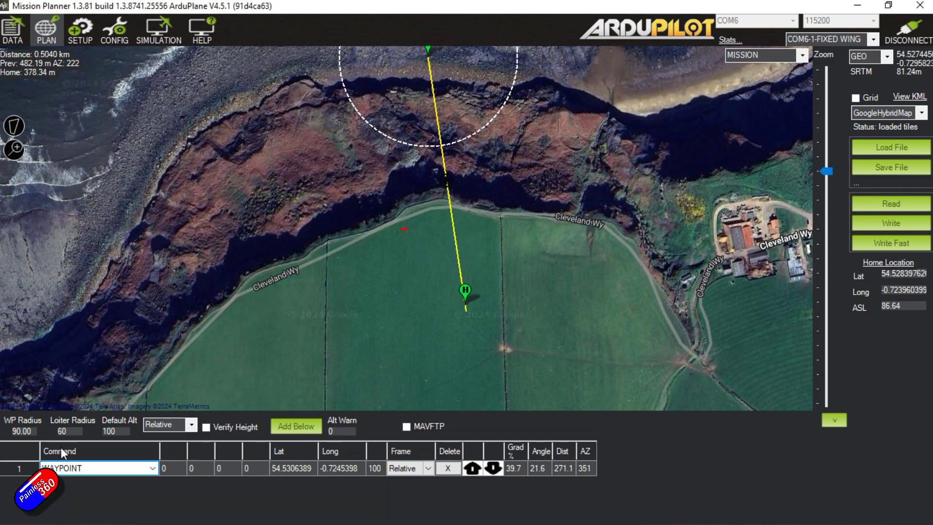
- Append a second mission command after waypoint 1 and set it to DO_LAND_START
click(293, 426)
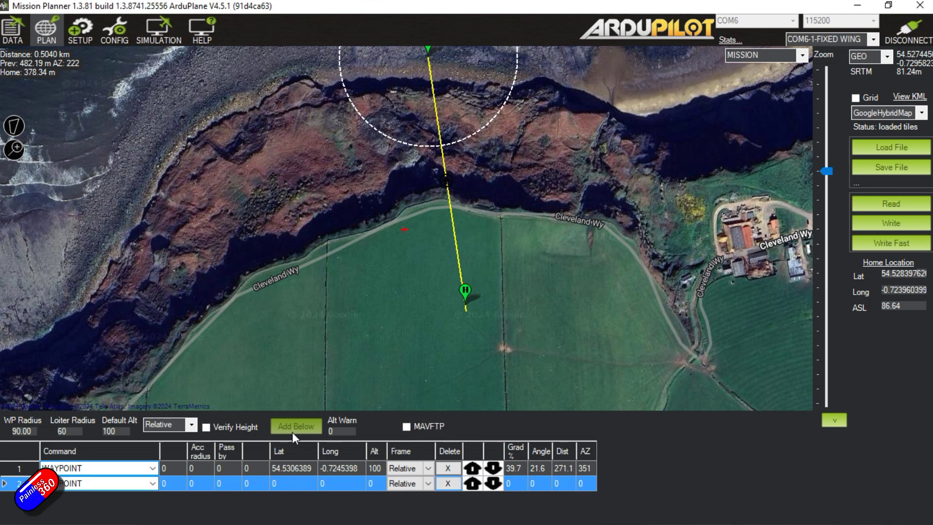
click(153, 482)
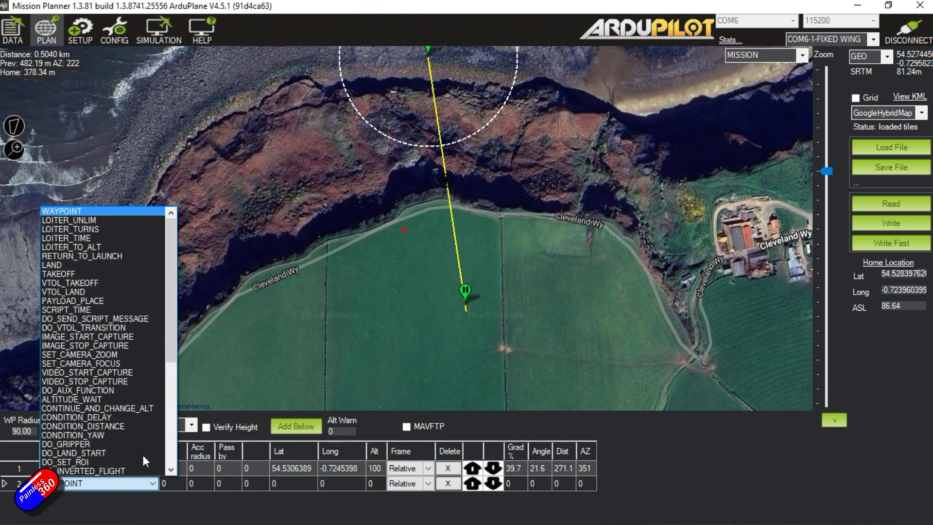
click(92, 452)
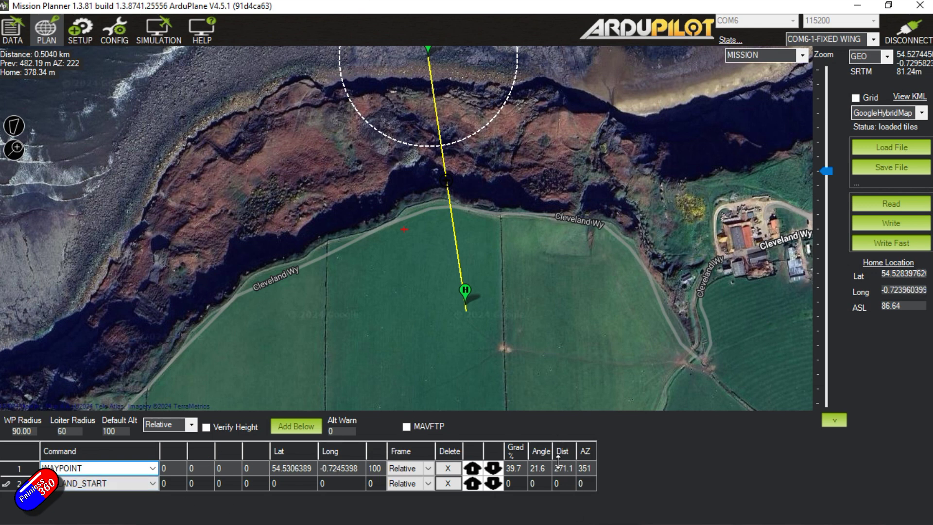
- Place waypoint 3 on the field boundary west of home, level with the home marker and about 265 m from waypoint 1
click(359, 297)
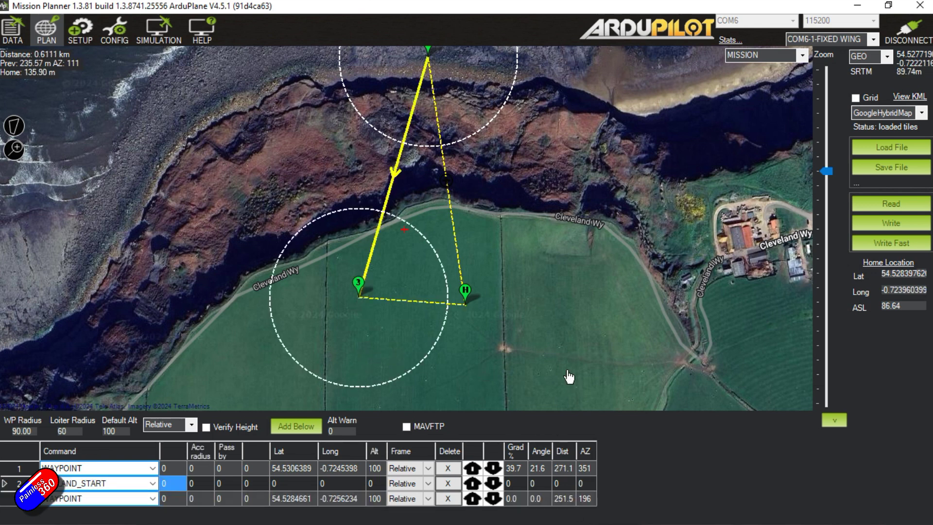
drag(358, 285, 333, 274)
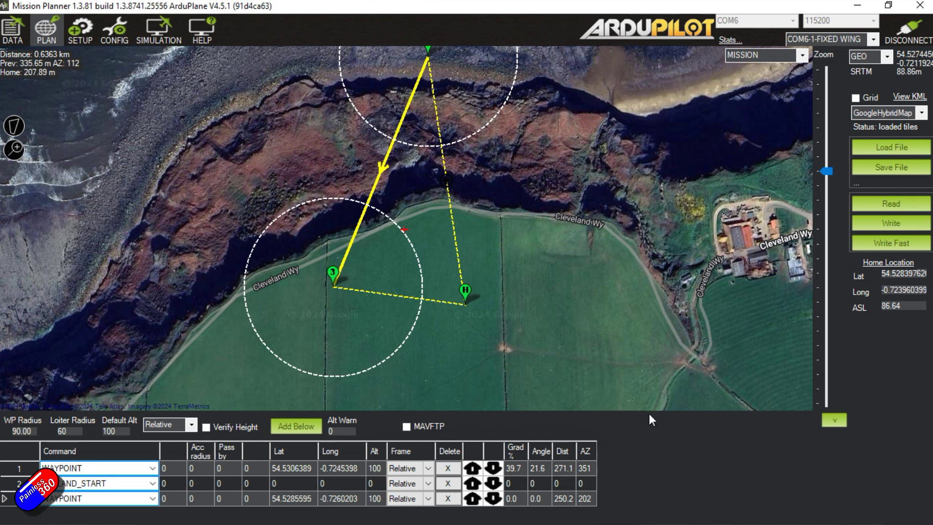
drag(649, 411, 649, 379)
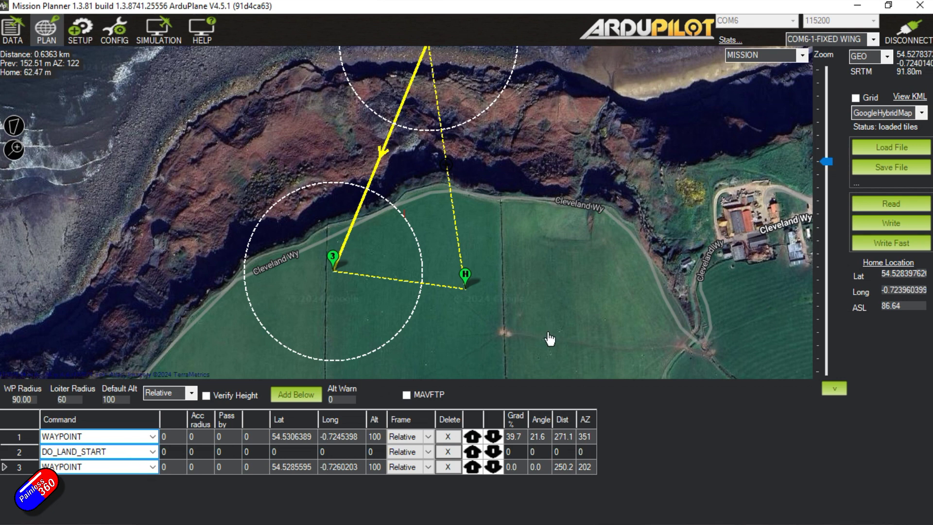
drag(548, 328, 537, 227)
drag(321, 180, 315, 205)
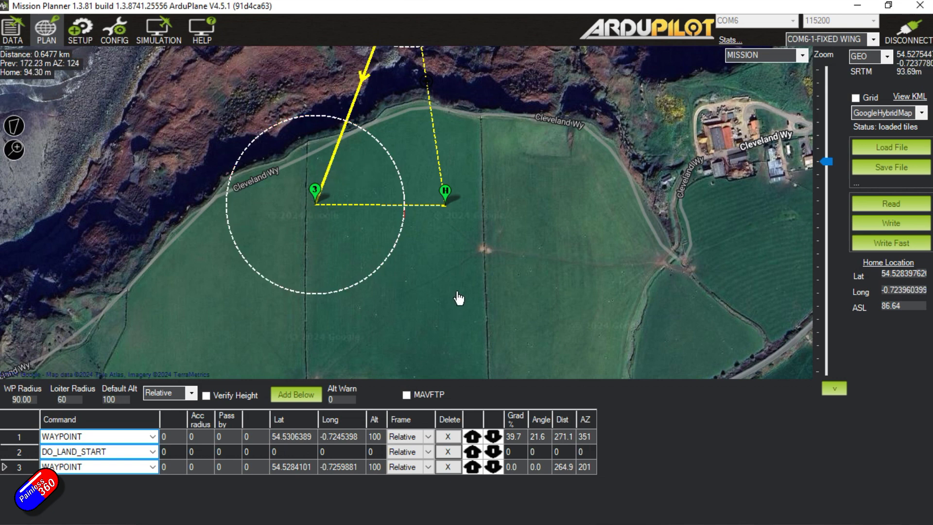
- Set the altitude of waypoint 3 to 50
drag(458, 295, 411, 228)
mouse_move(271, 127)
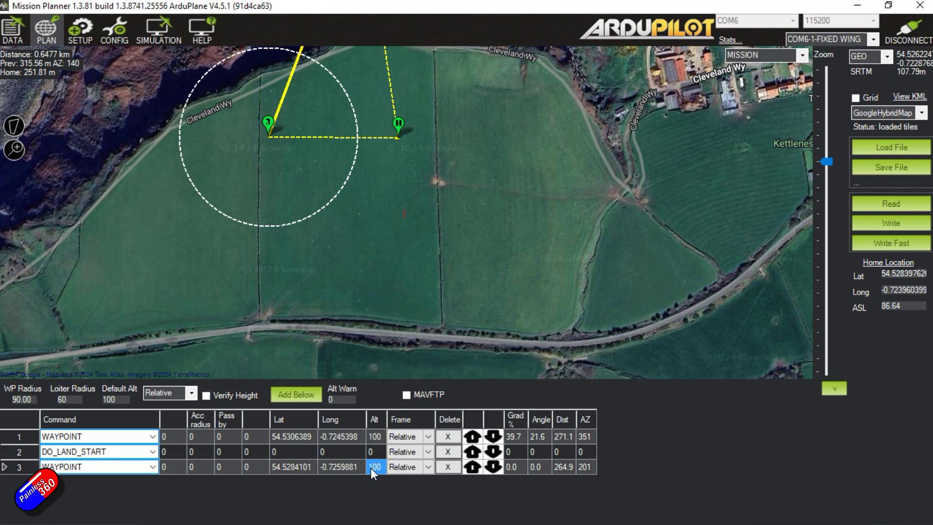
key(Num_Lock)
text(50)
key(Return)
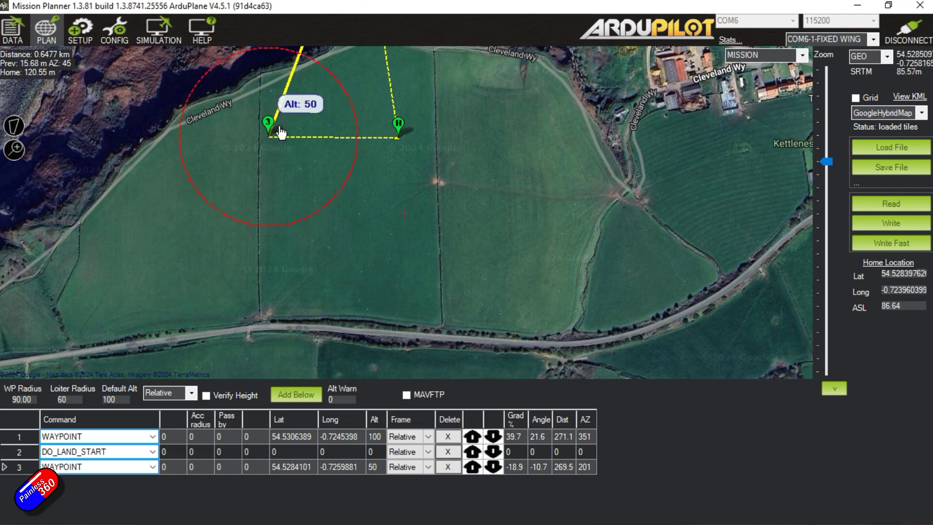
- Add waypoint 4 about 131 m south of waypoint 3, and waypoint 5 about 136 m east of waypoint 4
click(268, 261)
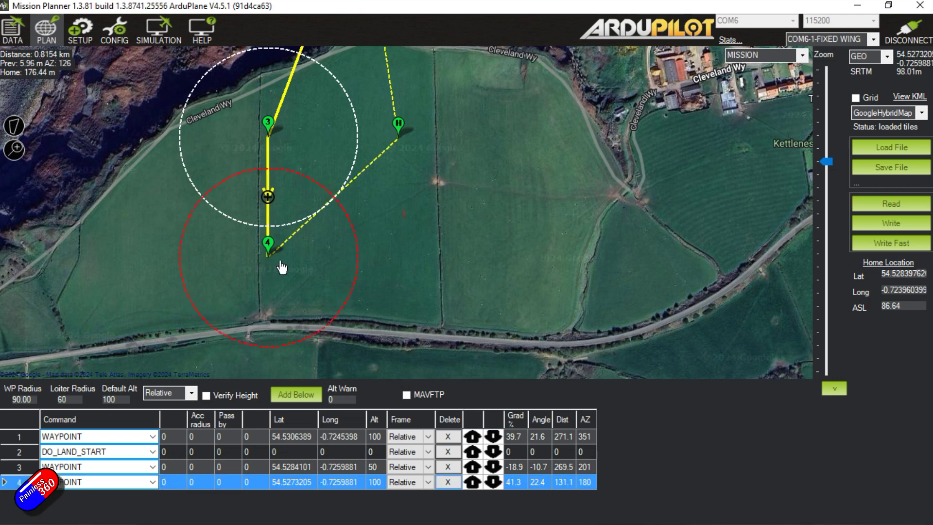
click(407, 252)
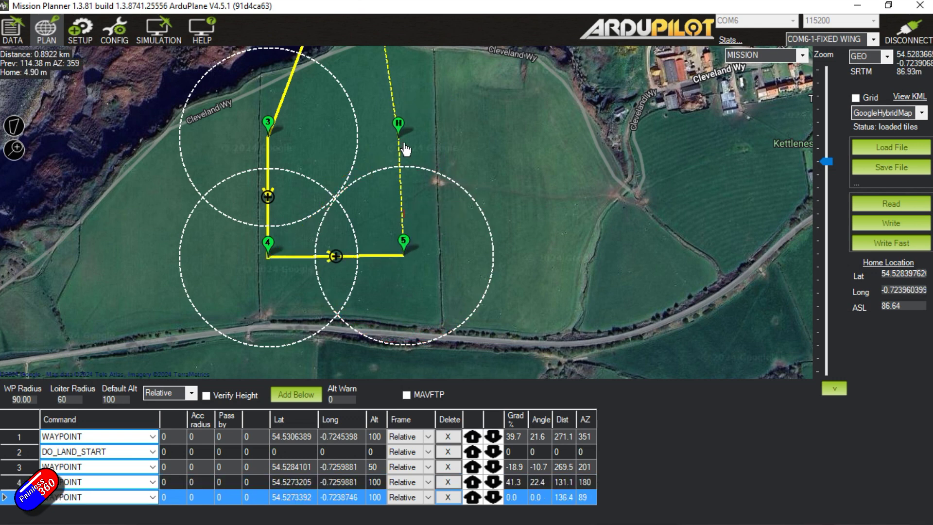
- Set the altitude of waypoint 4 to 40 and the altitude of waypoint 5 to 30
mouse_move(271, 134)
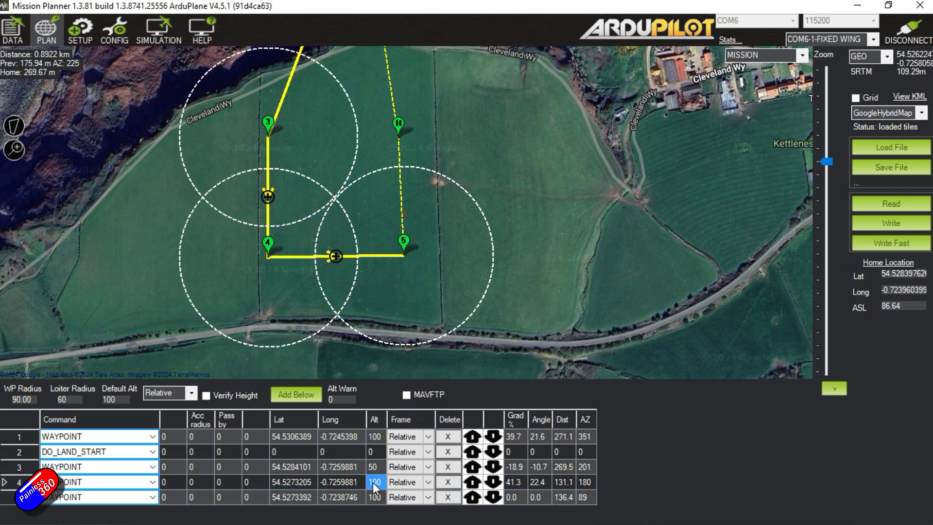
text(0)
click(383, 499)
text(30)
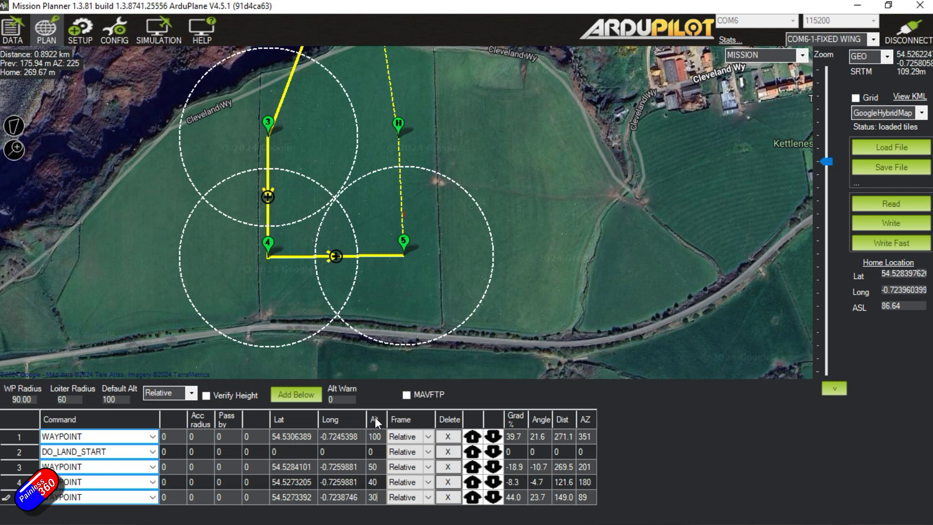
click(377, 468)
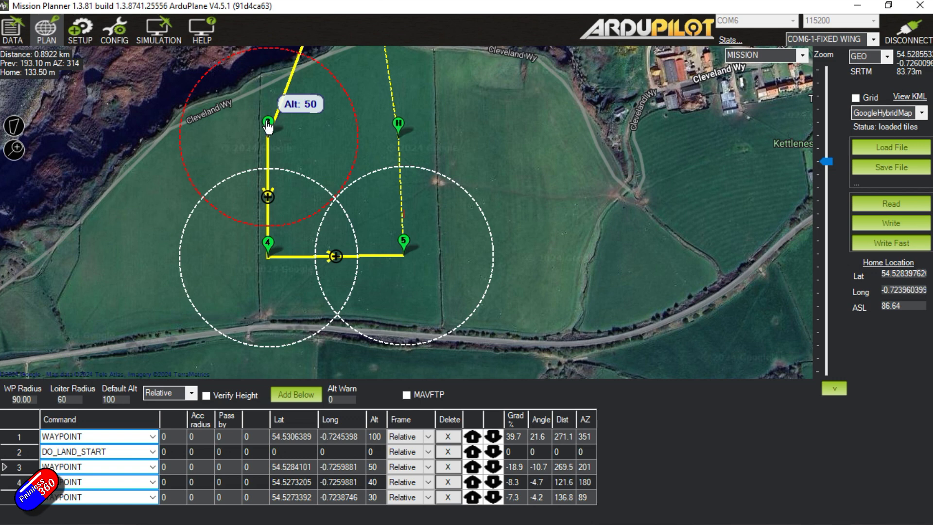
mouse_move(272, 246)
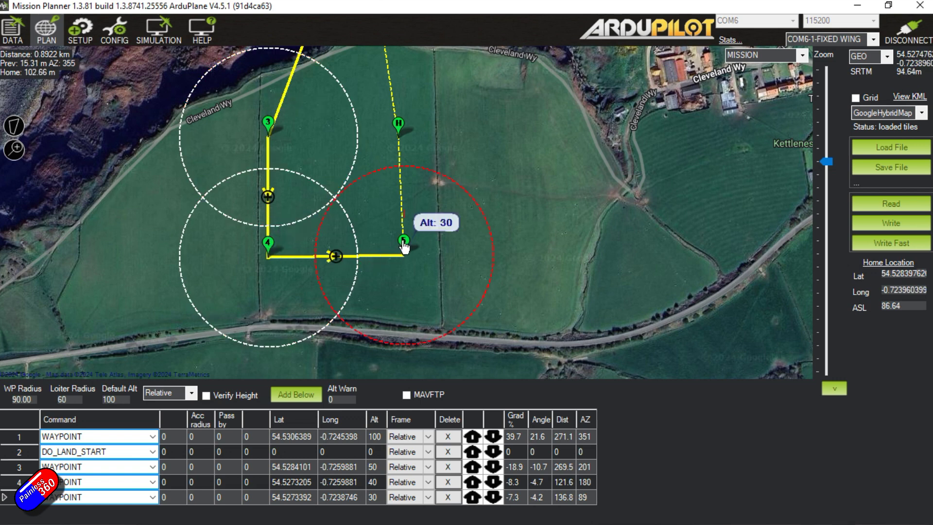
mouse_move(407, 249)
- Add a Land point as mission item 6 beside home, about 125 m north of waypoint 5
right_click(394, 141)
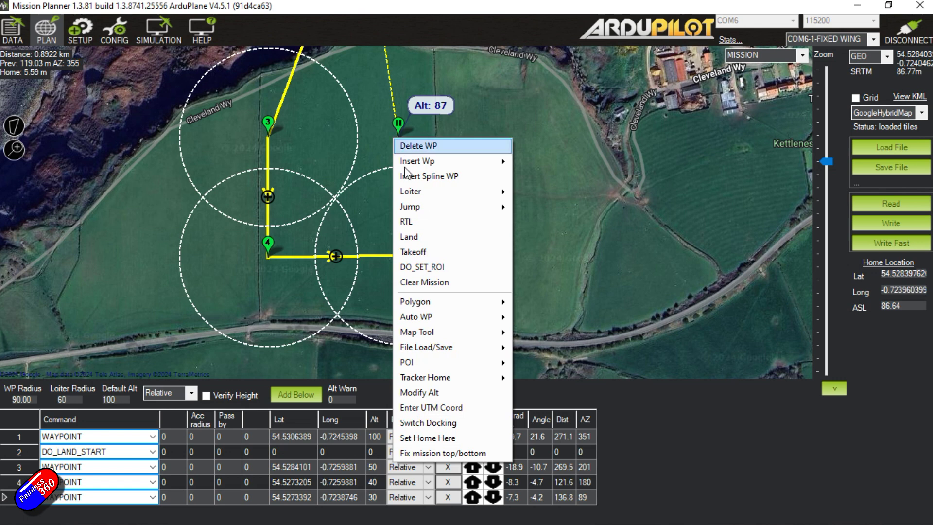
click(425, 237)
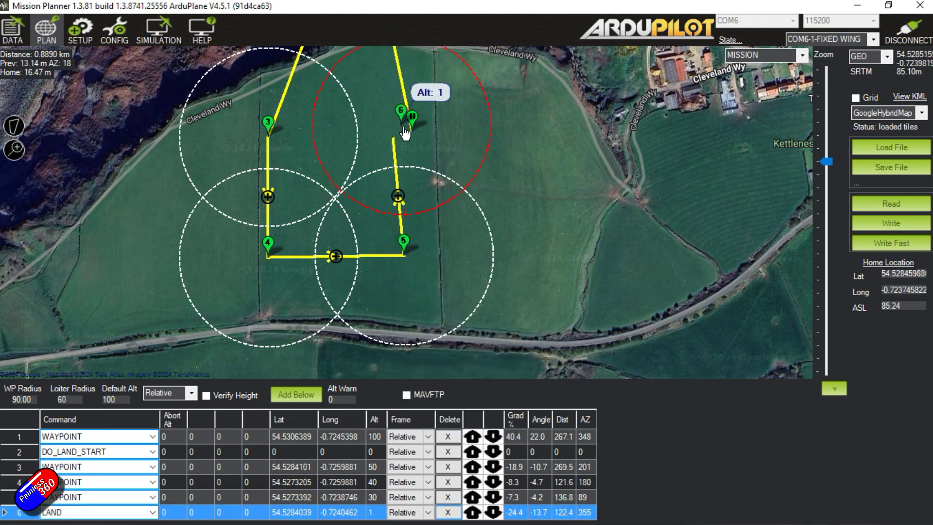
drag(402, 140, 400, 140)
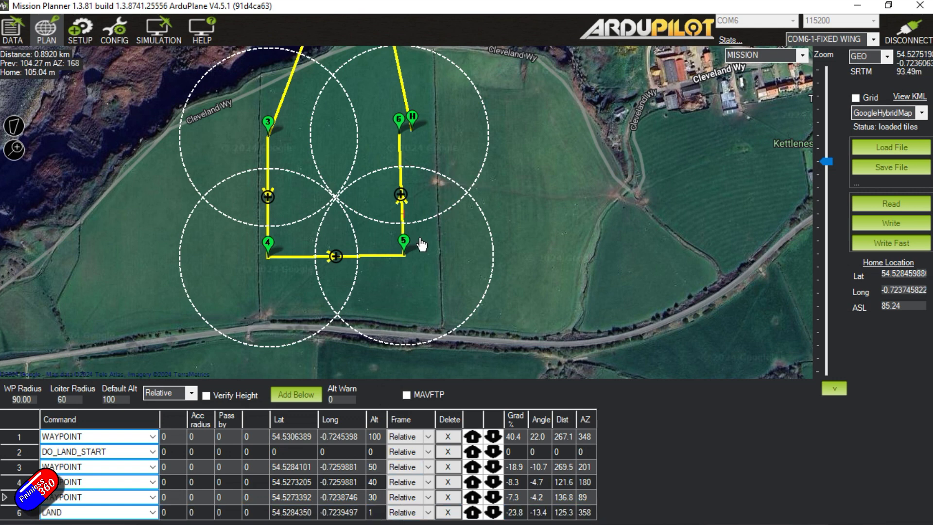
mouse_move(413, 249)
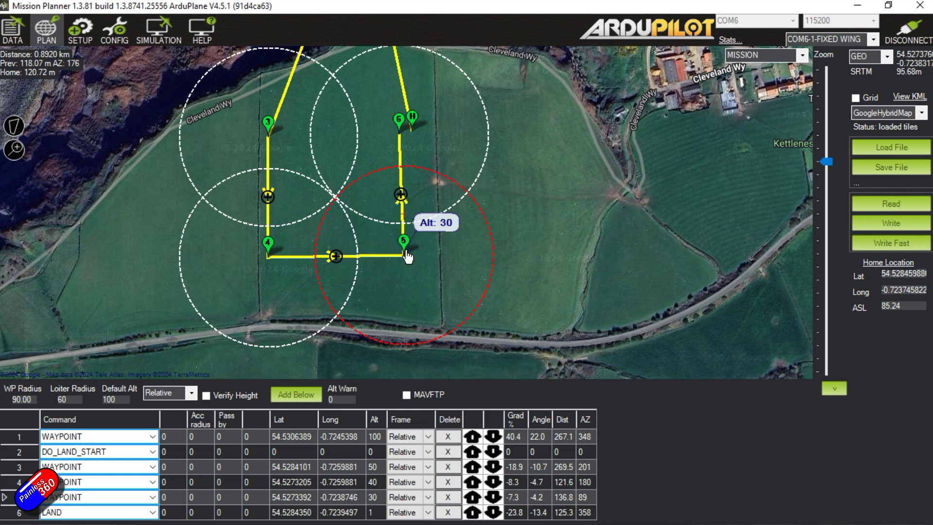
mouse_move(398, 136)
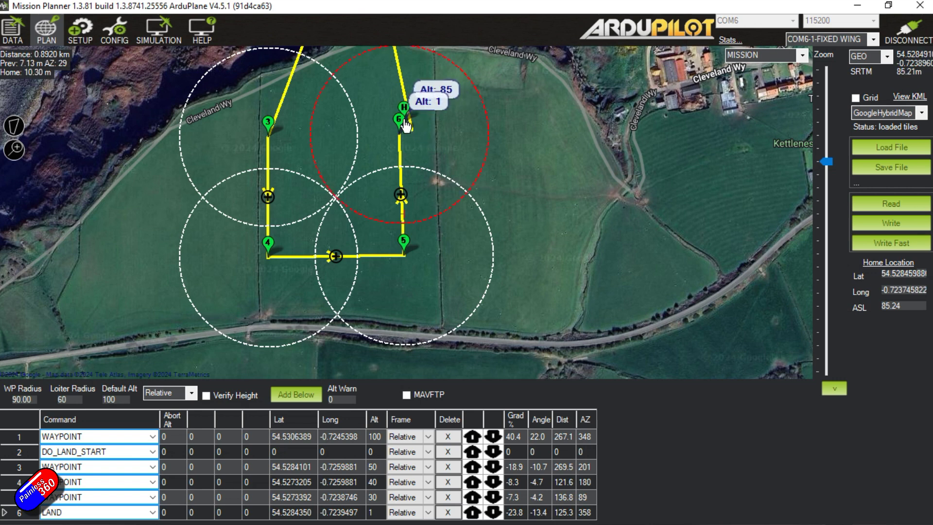
- Move the home marker slightly east of landing point 6 so that the two markers are clear of each other
drag(406, 124, 412, 98)
drag(524, 146, 631, 229)
mouse_move(501, 182)
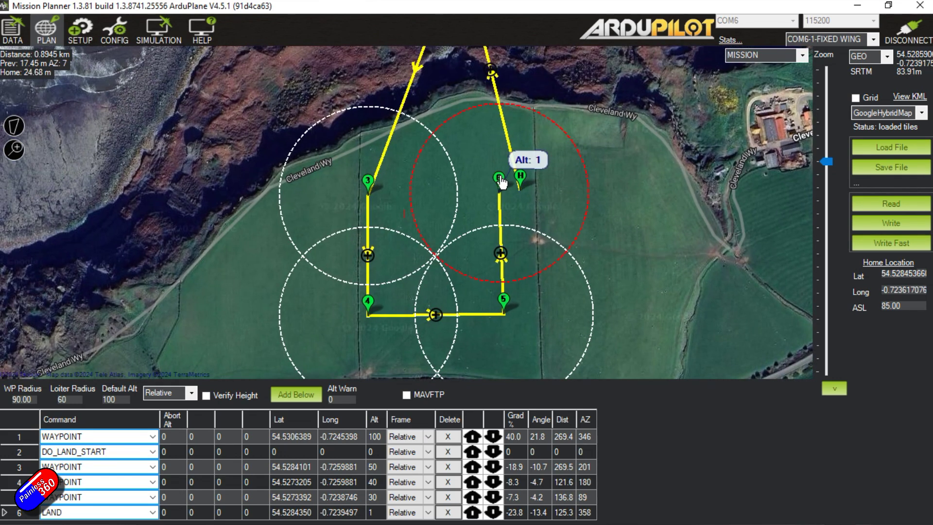
drag(502, 182, 505, 169)
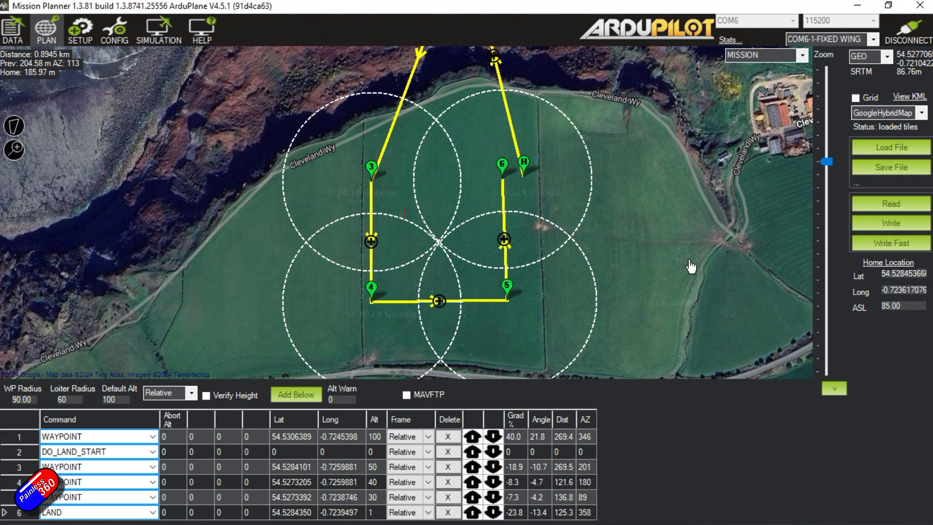
mouse_move(518, 176)
drag(505, 174, 510, 179)
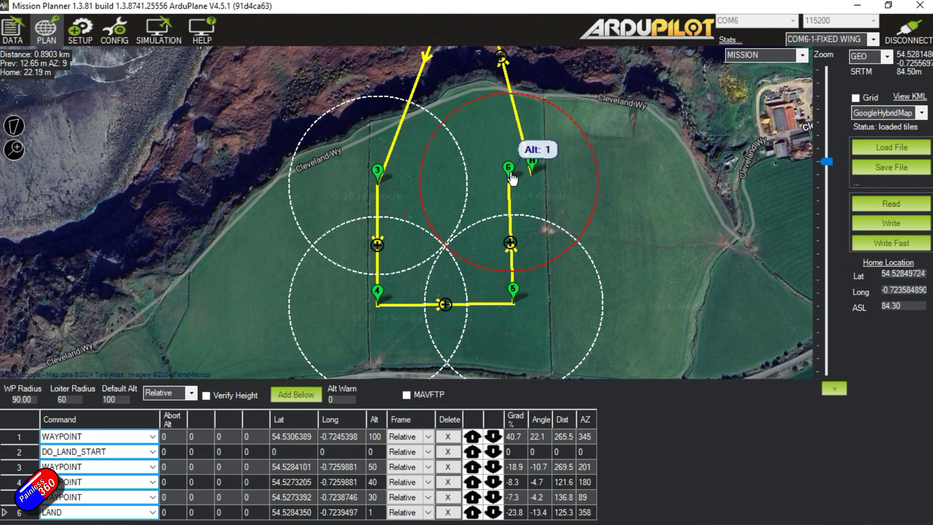
- Examine the final approach from waypoint 5 to landing point 6 and the field around it
mouse_move(504, 250)
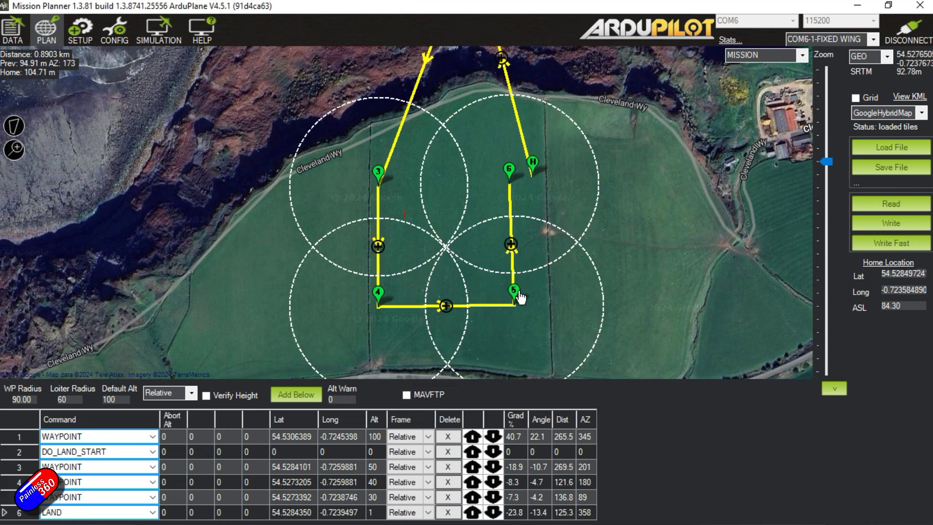
drag(593, 214, 573, 183)
mouse_move(483, 145)
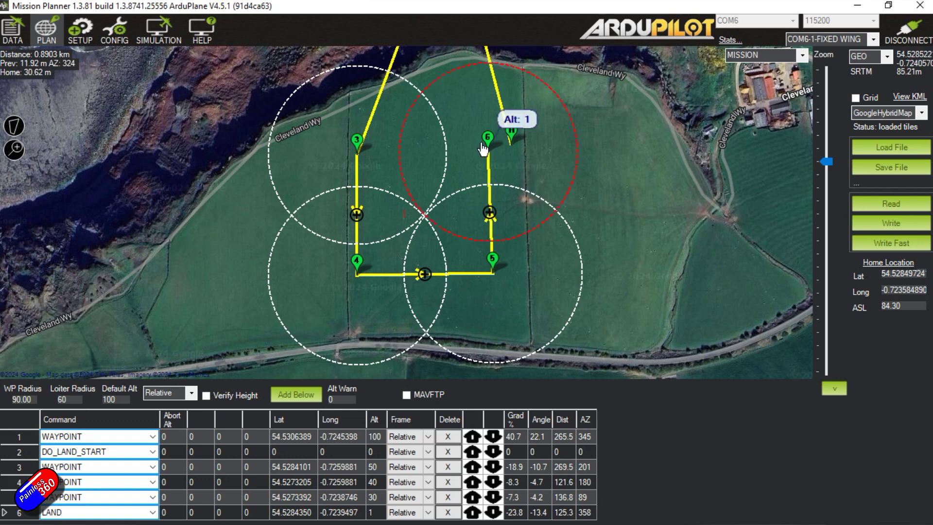
mouse_move(496, 281)
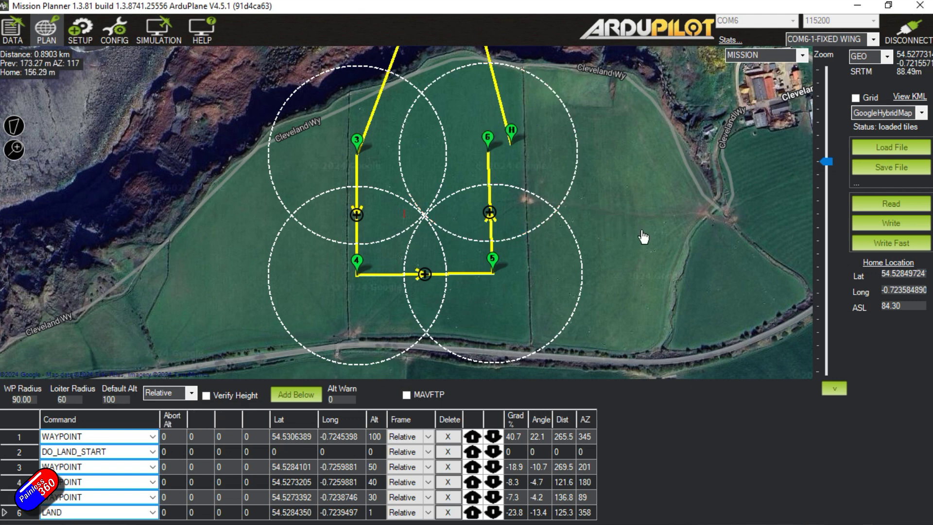
drag(643, 236, 645, 216)
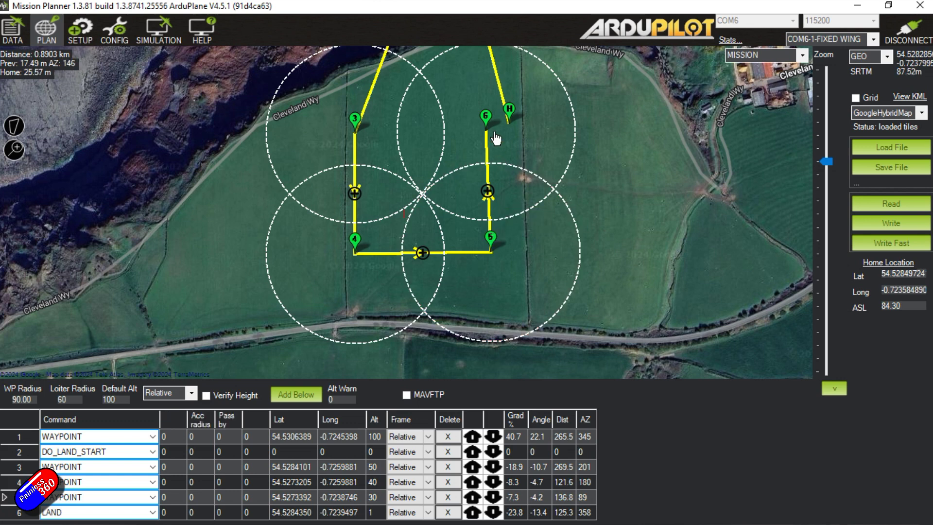
mouse_move(501, 236)
drag(603, 223, 587, 229)
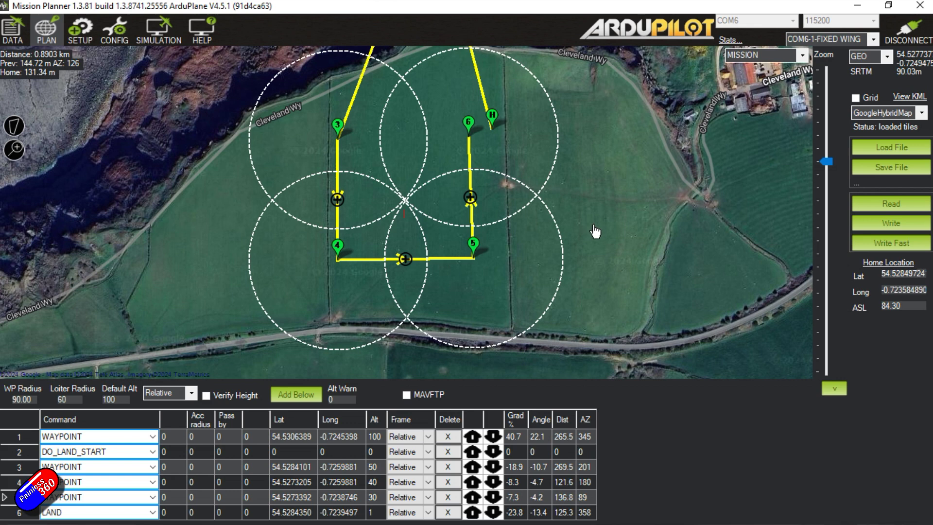
mouse_move(479, 263)
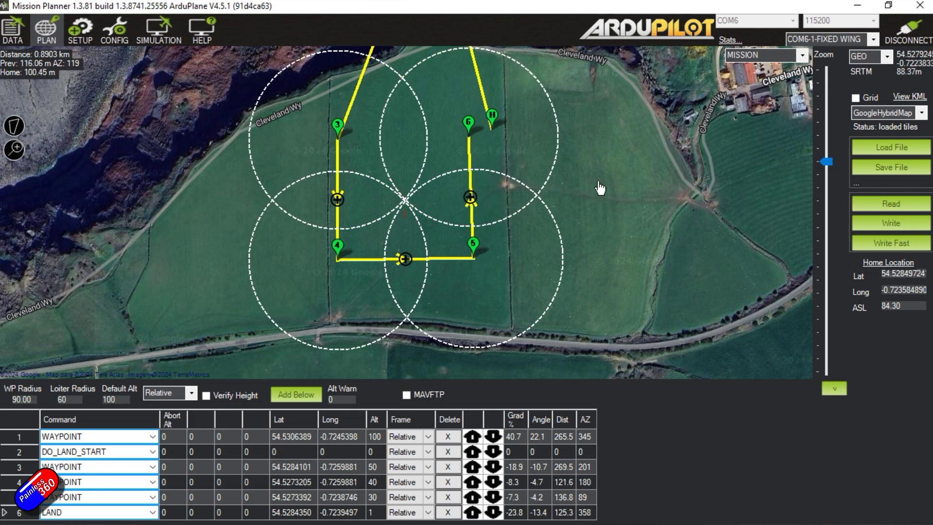
drag(646, 206, 592, 271)
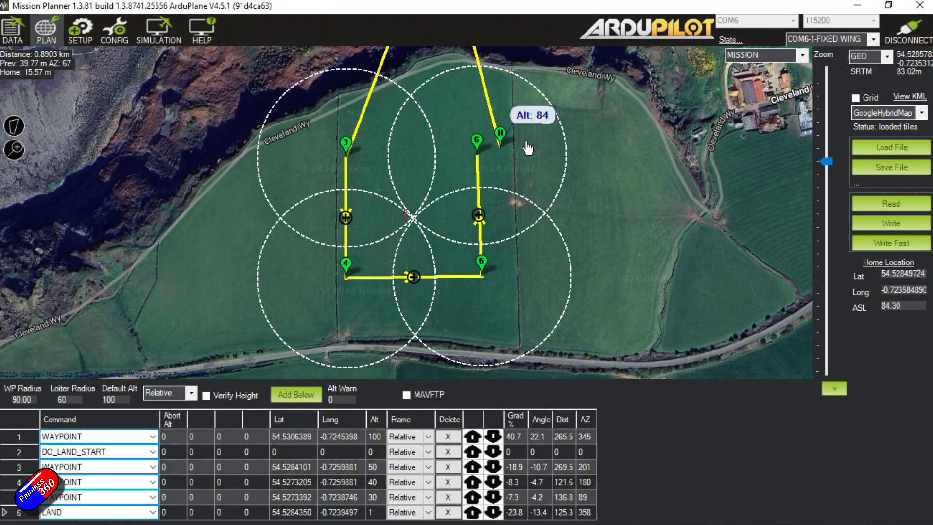
mouse_move(588, 181)
mouse_down()
mouse_move(583, 204)
mouse_move(576, 174)
mouse_up()
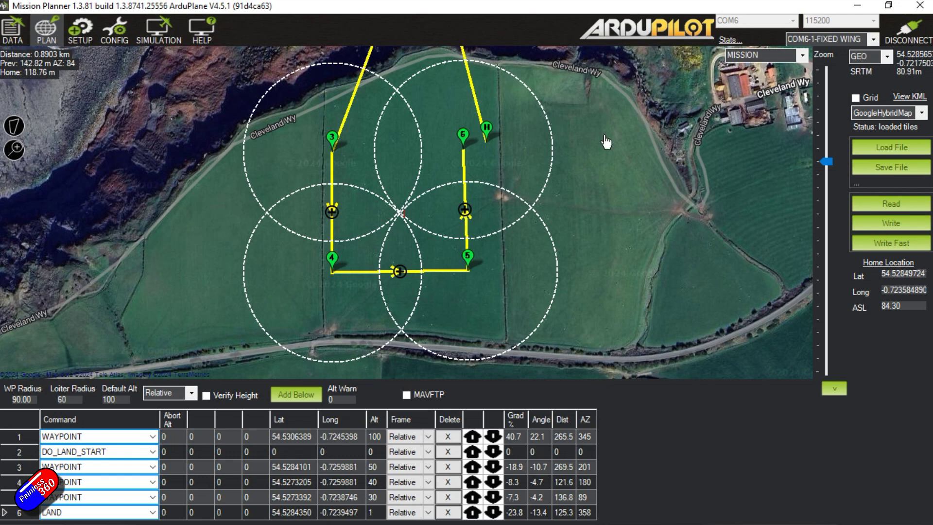
drag(622, 152, 660, 159)
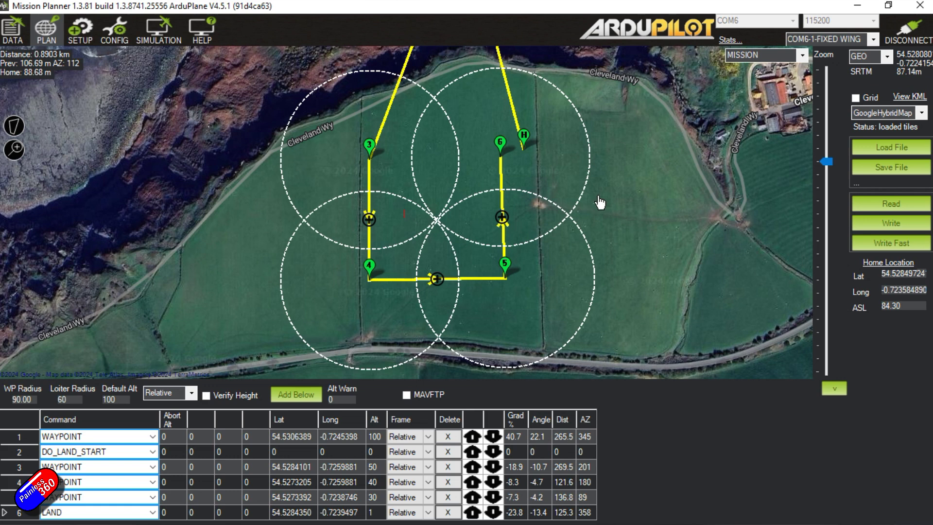
drag(599, 203, 623, 213)
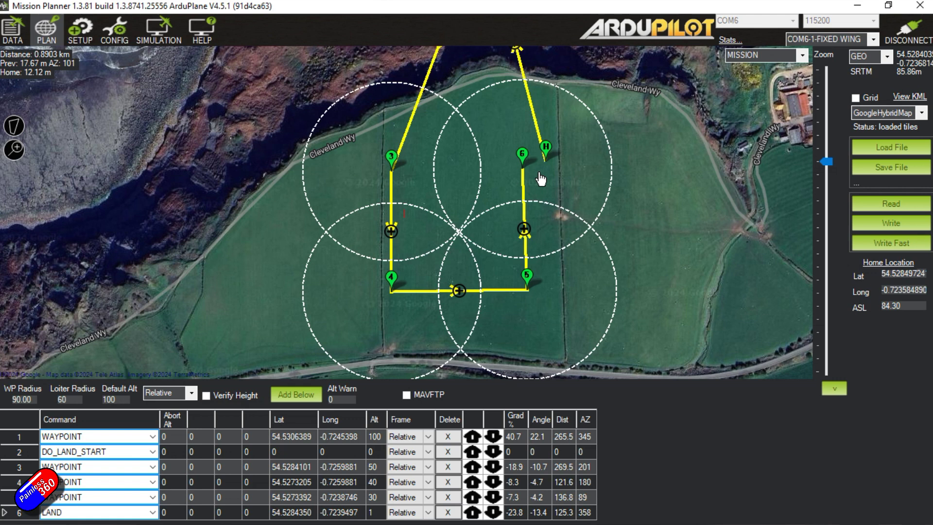
drag(657, 225, 642, 213)
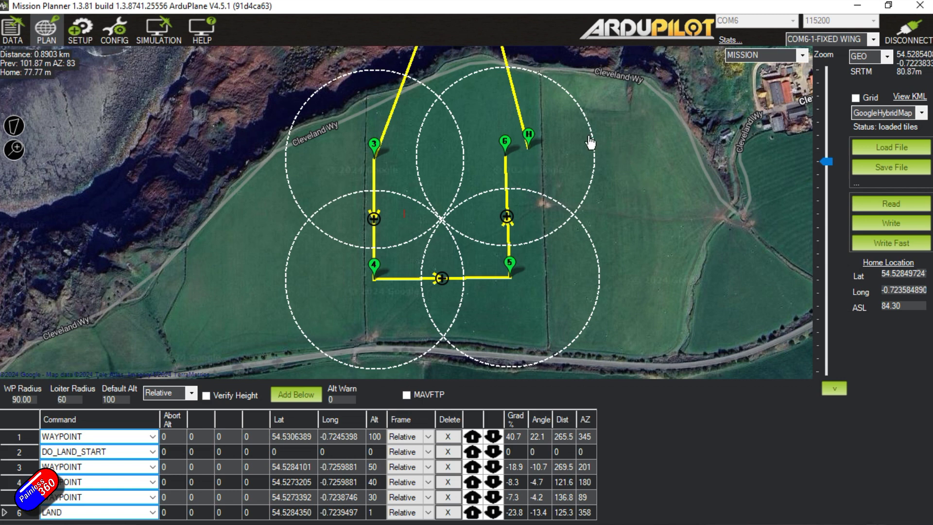
drag(629, 225, 584, 216)
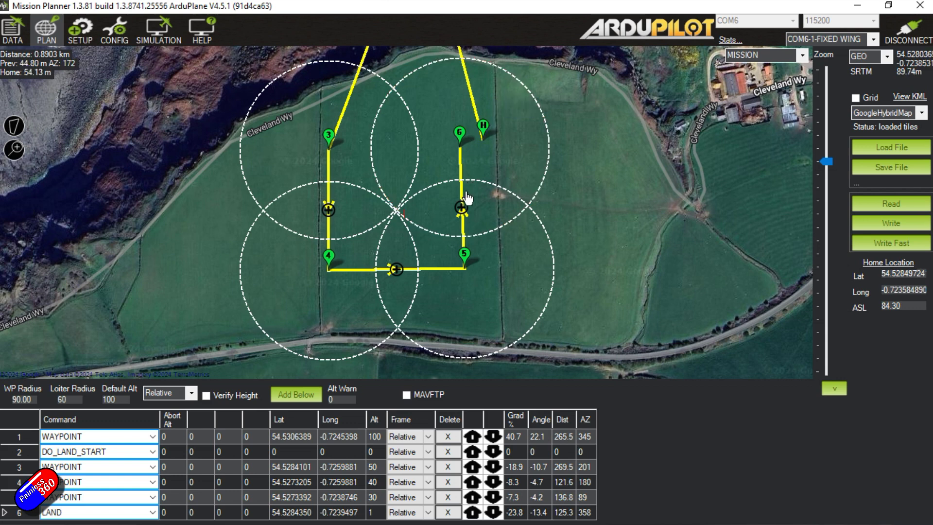
drag(626, 281, 587, 298)
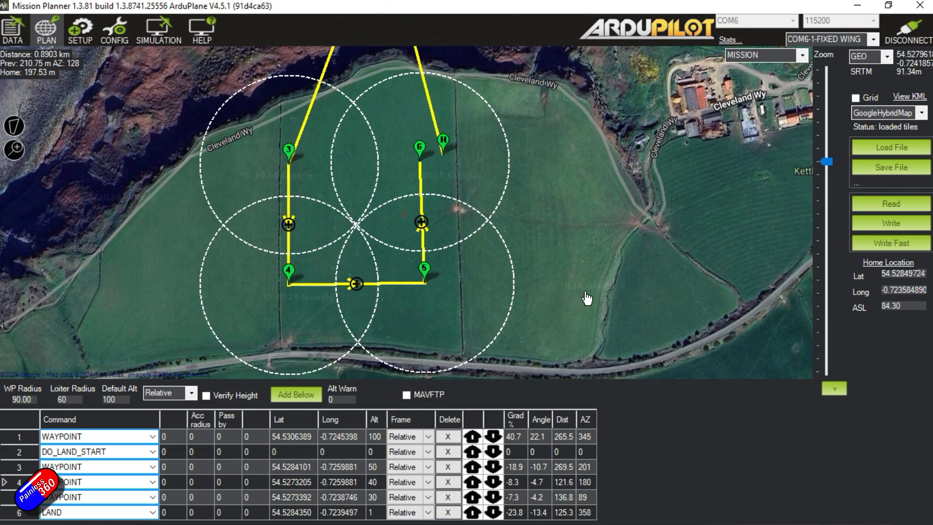
- Review the whole mission loop on the map, from waypoint 1 over the coast to the landing point
scroll(583, 297, down, 4)
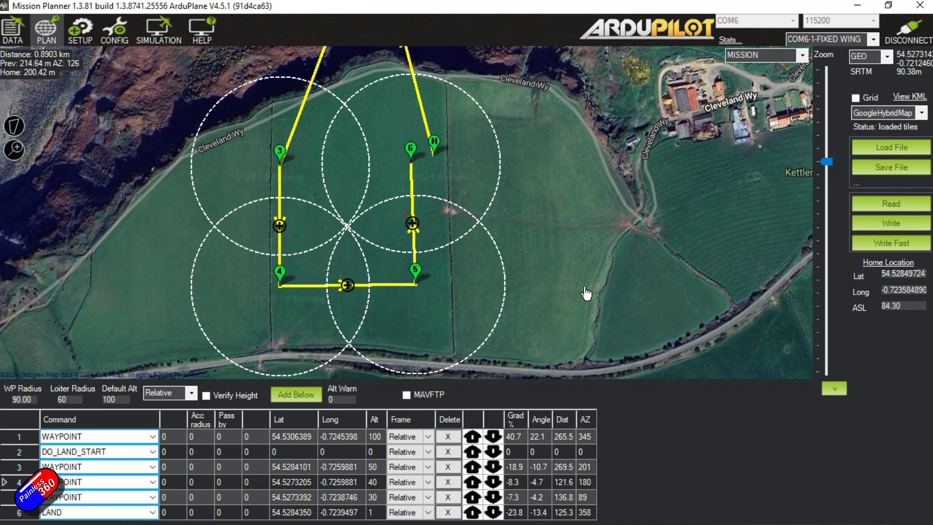
scroll(589, 287, up, 2)
scroll(554, 261, up, 2)
scroll(554, 261, down, 2)
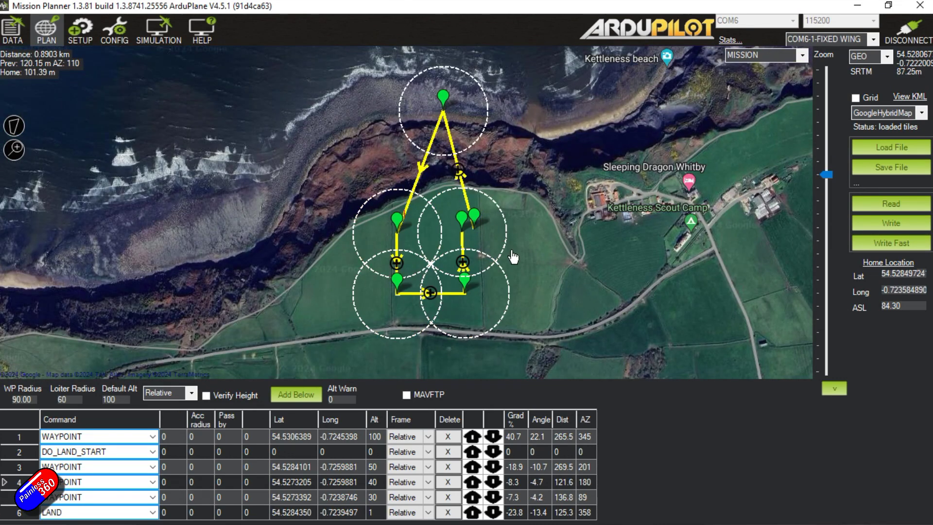
drag(566, 289, 545, 254)
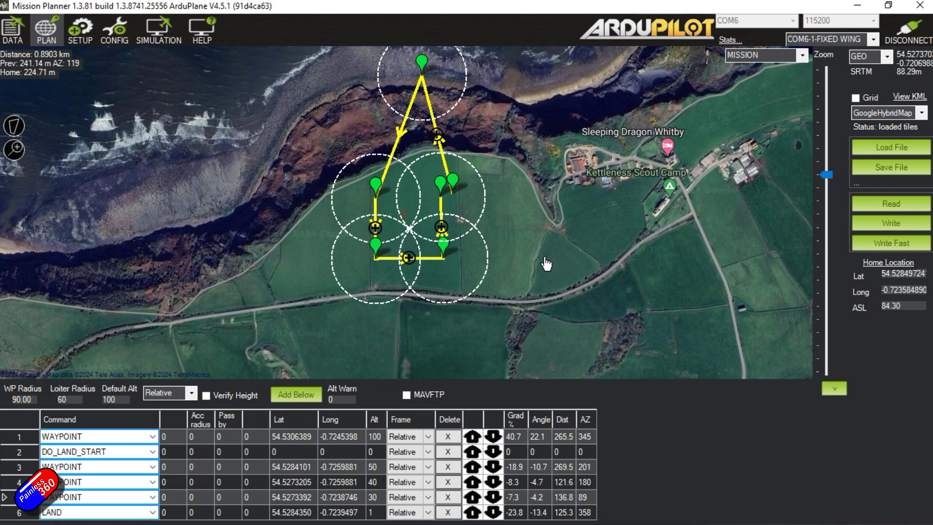
scroll(554, 253, up, 2)
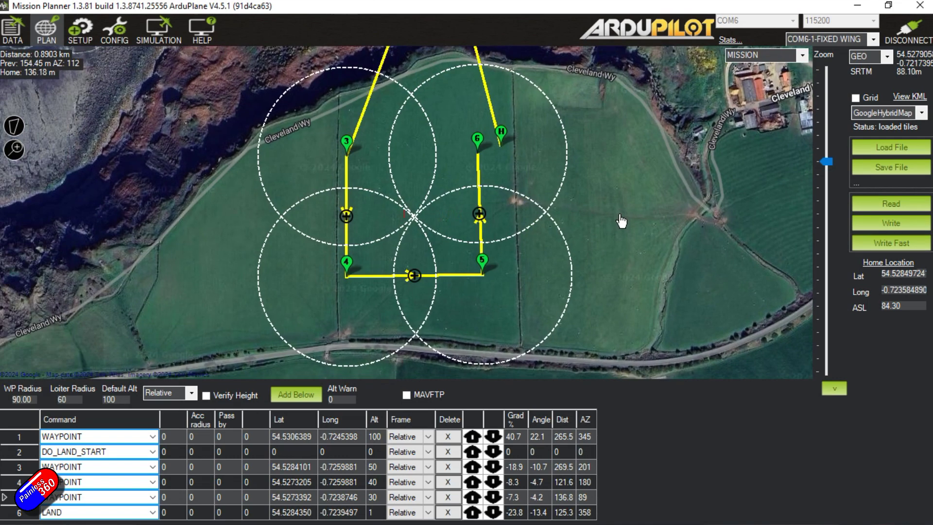
- Examine the landing circuit's entry at waypoint 3 and its route through waypoints 4 and 5 to the landing point
drag(620, 208, 622, 330)
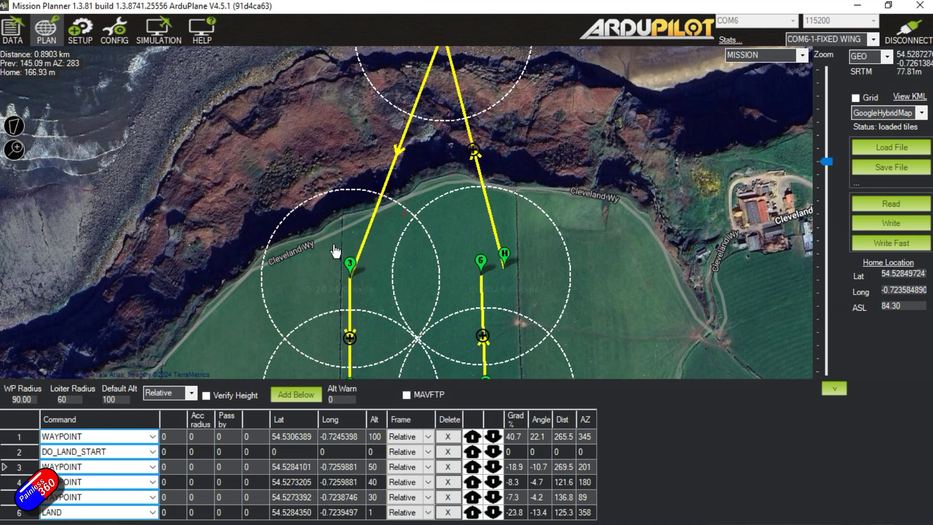
drag(612, 302, 594, 219)
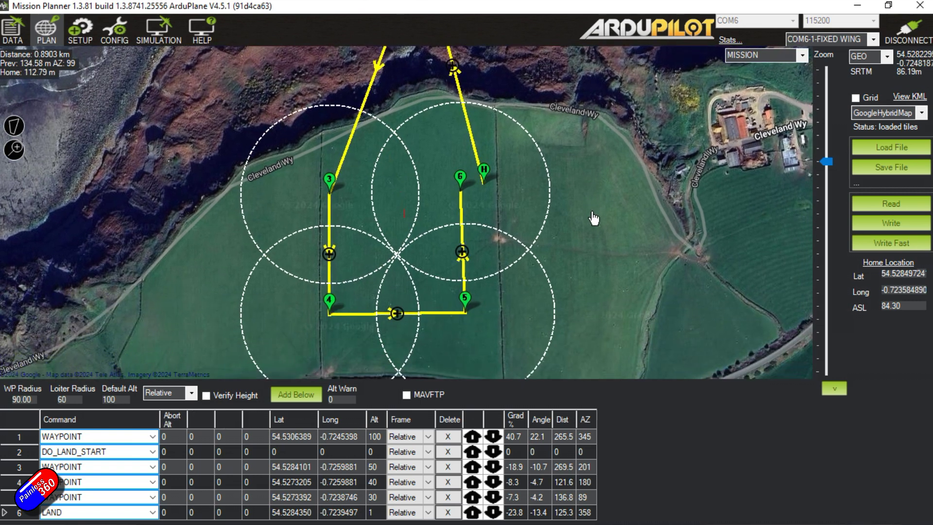
click(334, 181)
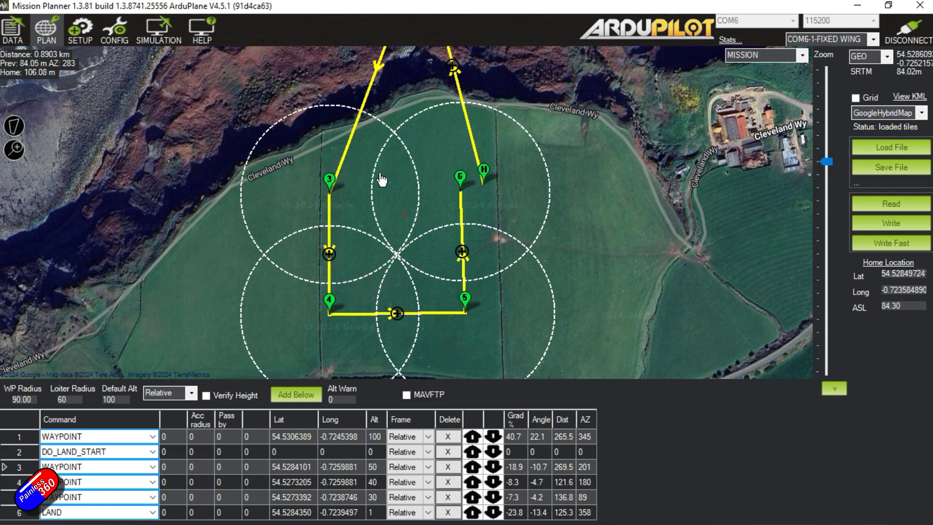
drag(503, 325, 515, 243)
drag(591, 274, 614, 305)
mouse_move(281, 170)
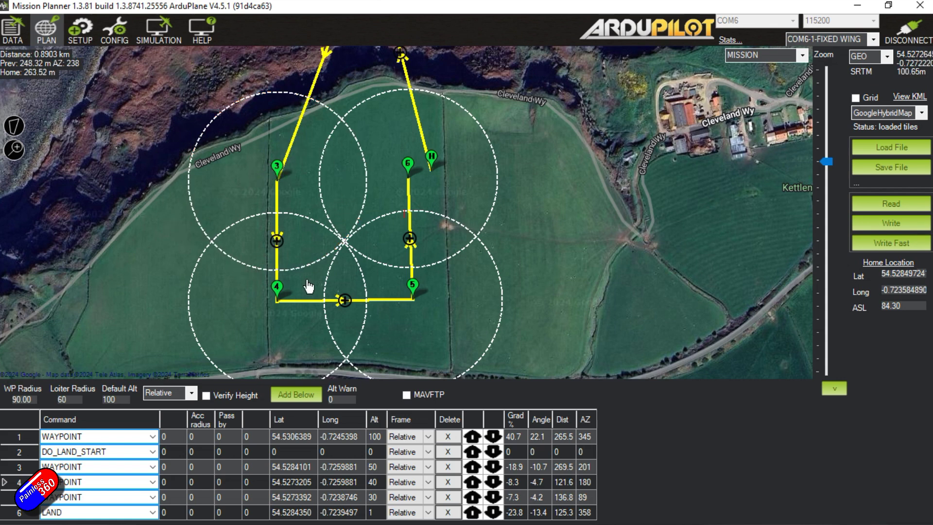
drag(500, 235, 552, 211)
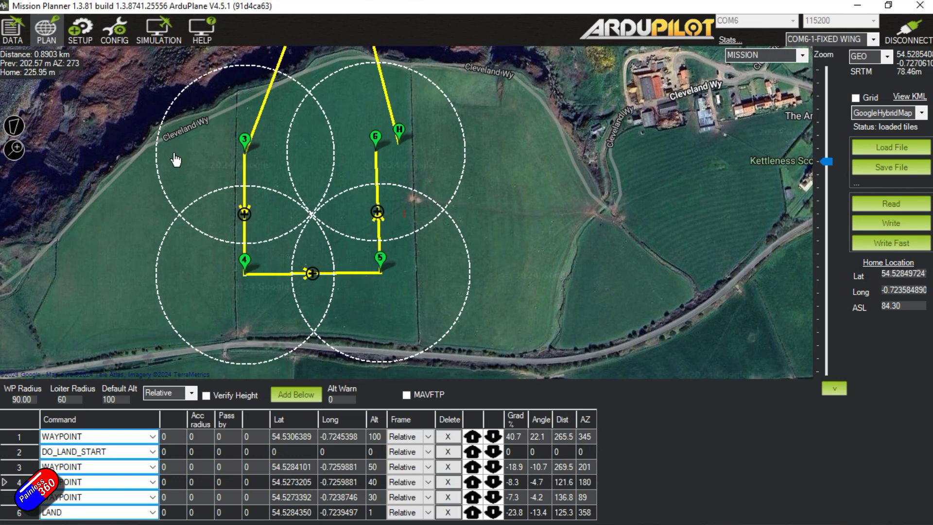
mouse_move(558, 209)
mouse_down()
mouse_move(535, 272)
mouse_move(510, 232)
mouse_move(562, 194)
mouse_up()
scroll(504, 235, down, 2)
scroll(504, 235, up, 2)
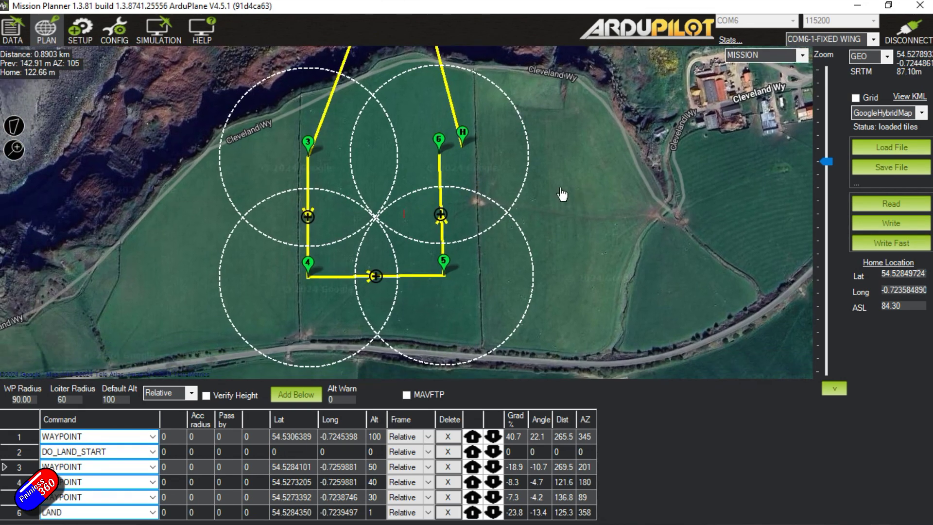
- Examine the fields, buildings and road around the landing circuit, including the leg from waypoint 4 to waypoint 5
drag(629, 235, 576, 254)
scroll(563, 265, down, 3)
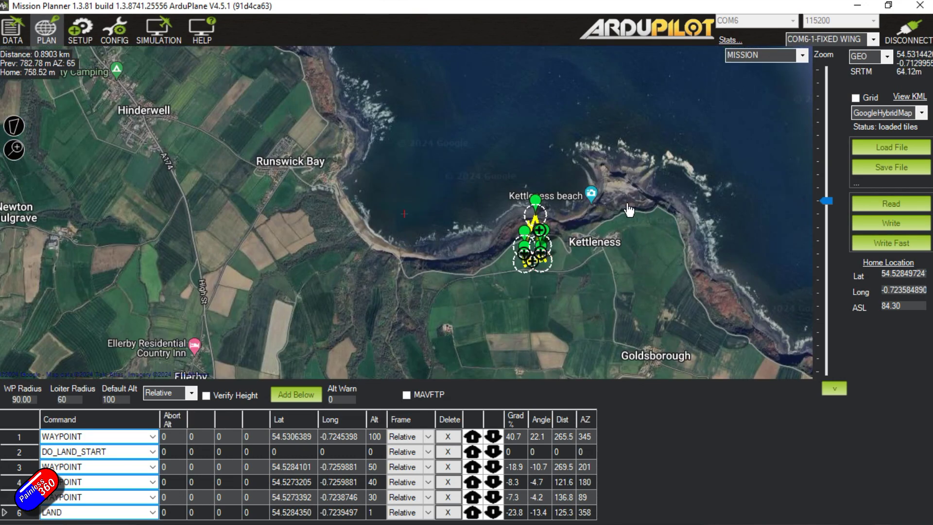
scroll(565, 293, up, 5)
drag(557, 259, 442, 266)
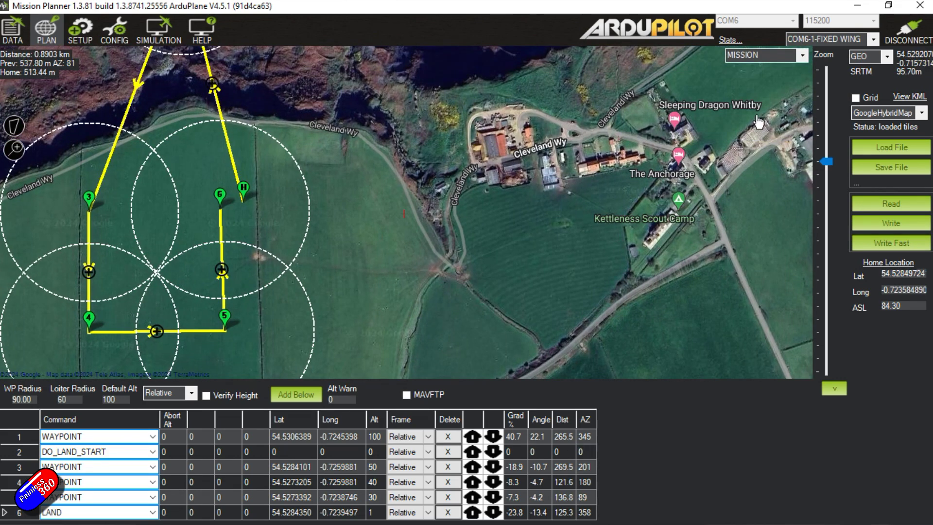
drag(449, 297, 689, 197)
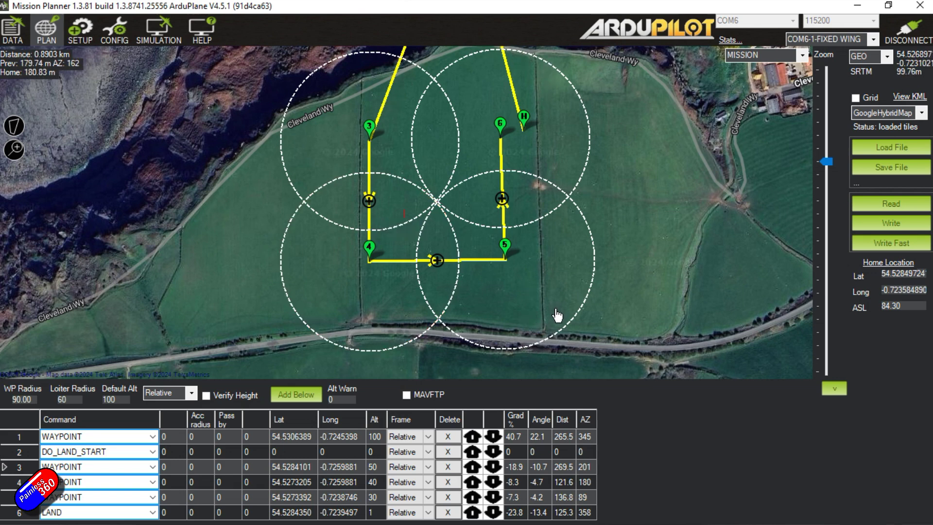
drag(649, 287, 654, 294)
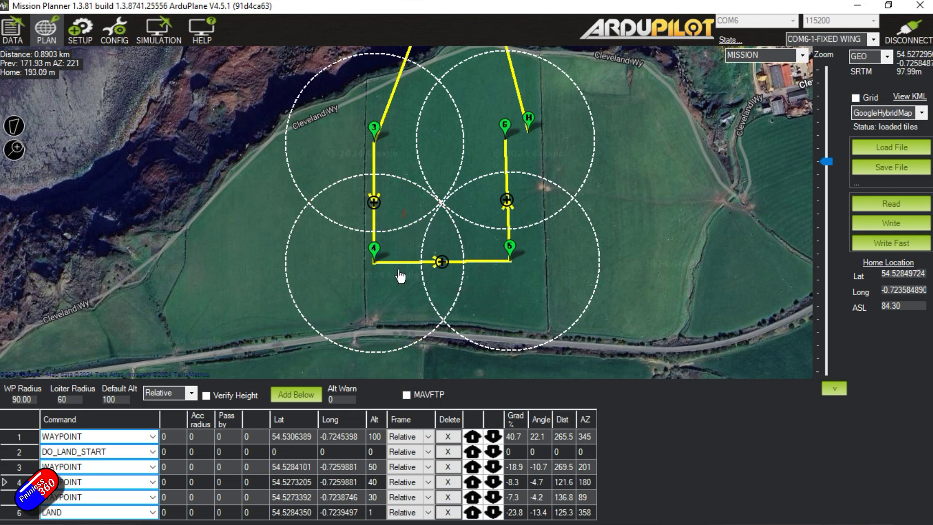
mouse_move(508, 257)
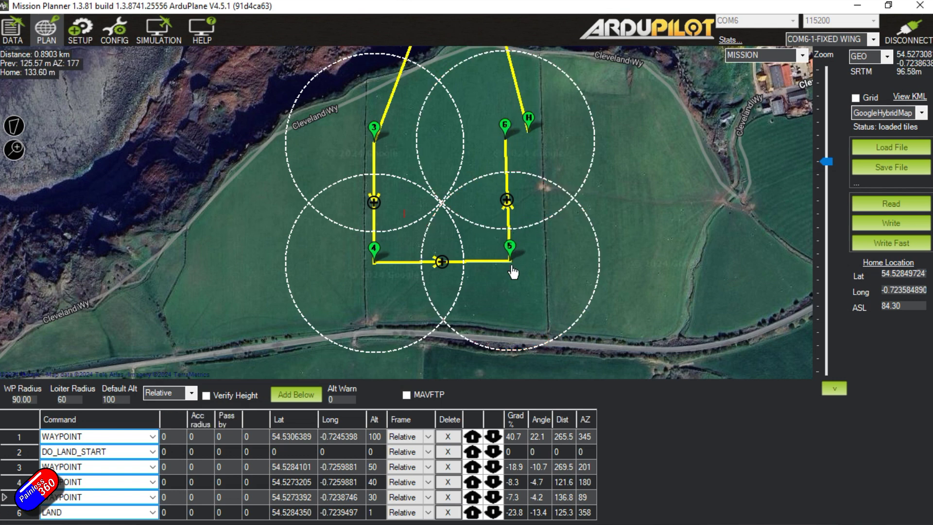
drag(650, 228, 596, 184)
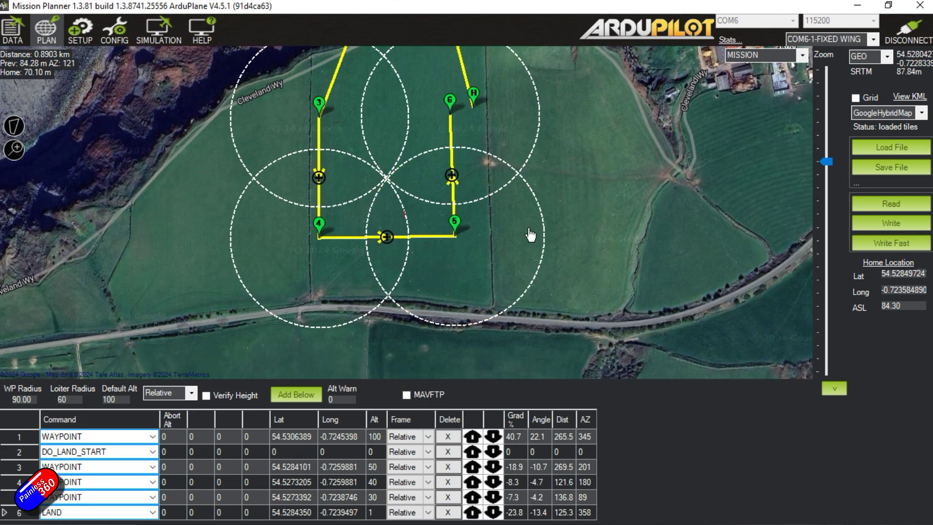
- Review the full mission route on the map against the coastline, the cliffs and the nearby village of Kettleness
scroll(531, 235, down, 2)
scroll(559, 267, up, 2)
scroll(626, 219, down, 1)
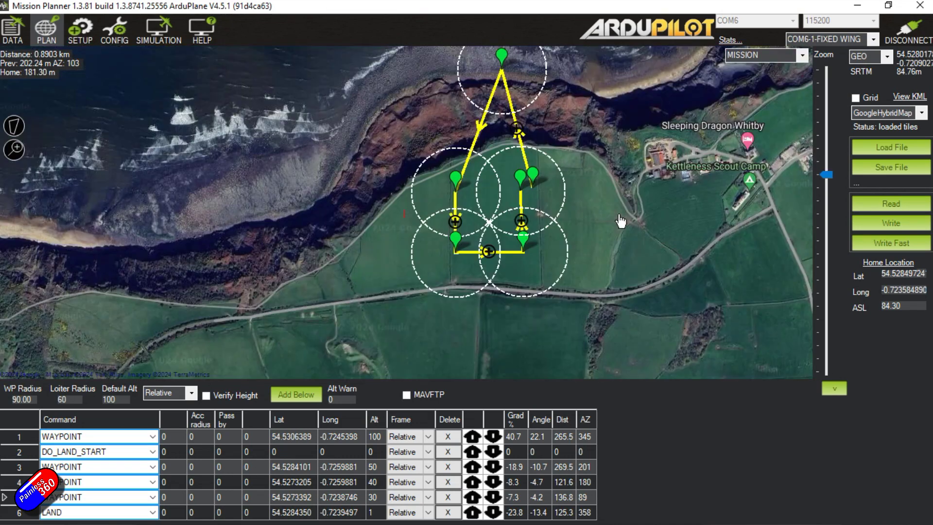
drag(621, 215, 651, 262)
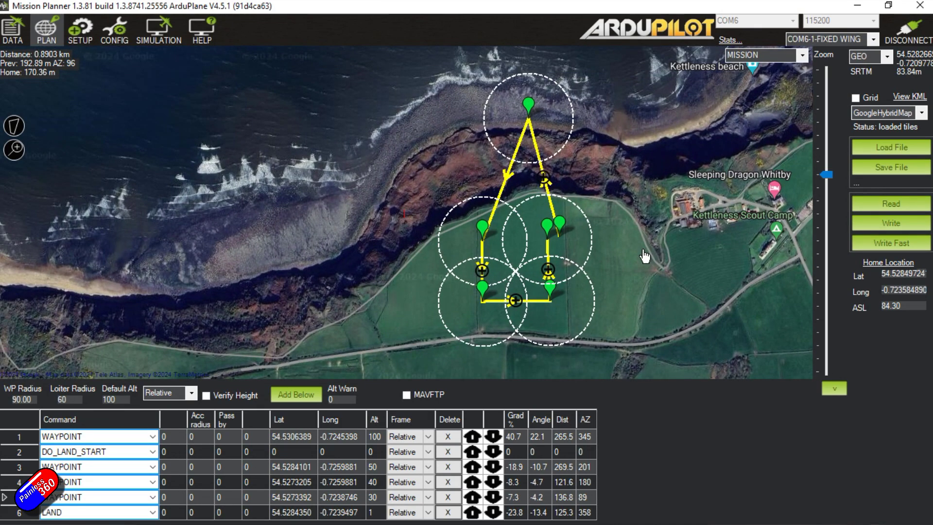
drag(646, 259, 526, 252)
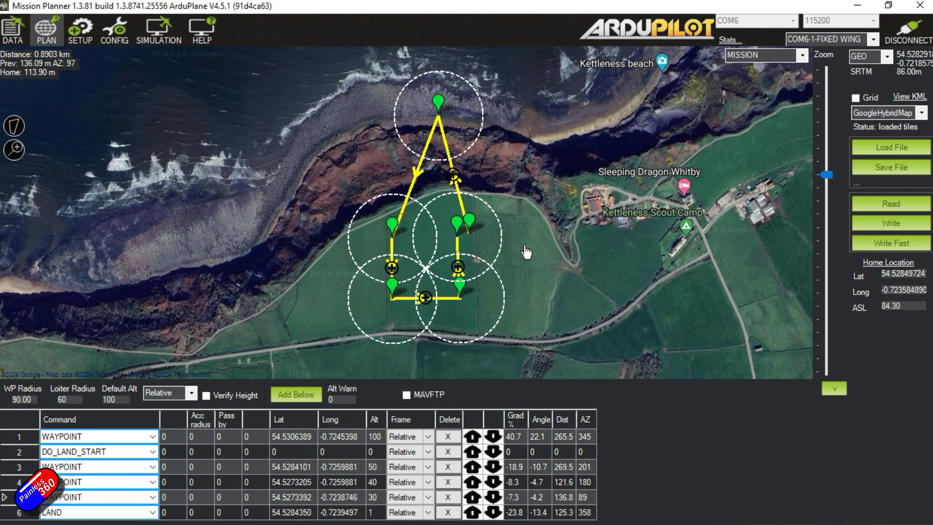
drag(526, 252, 490, 229)
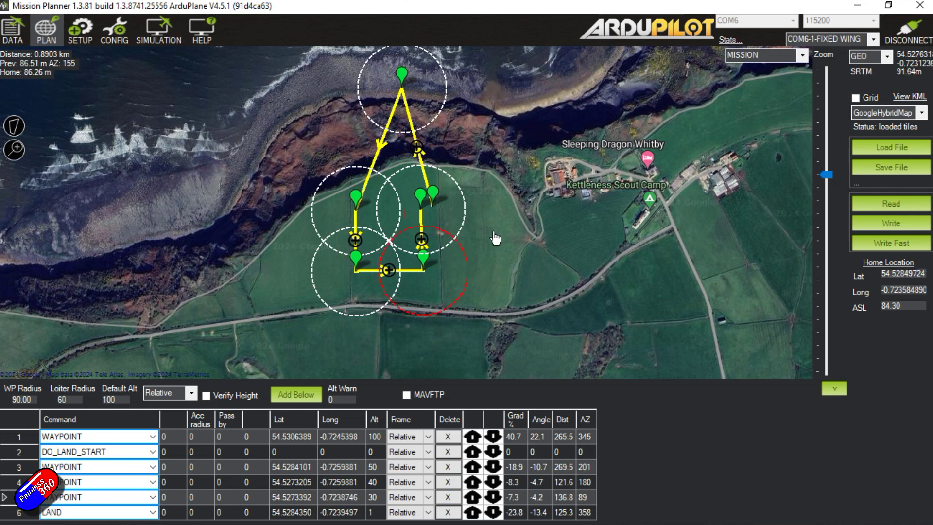
scroll(494, 238, down, 2)
drag(508, 243, 547, 242)
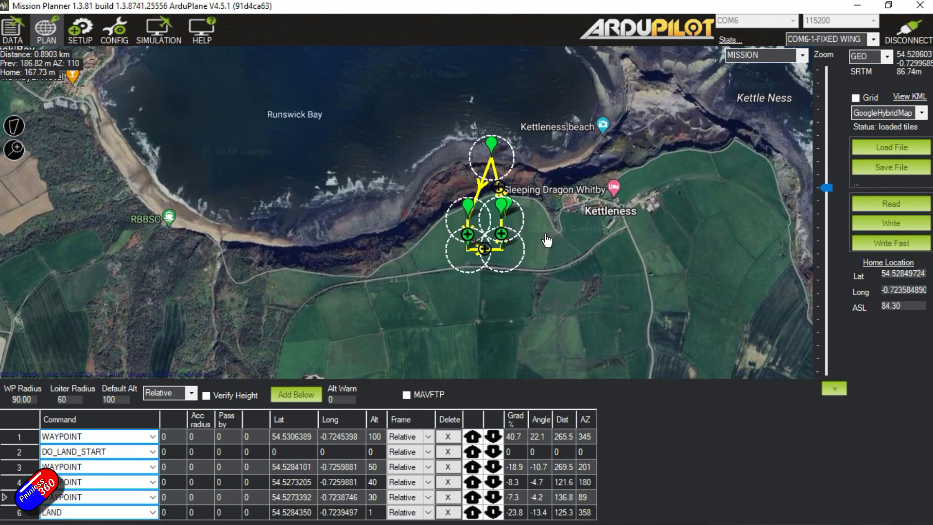
- Examine the landing pattern around waypoints 3, 4 and 5, landing point 6 and the home marker at close range
scroll(478, 231, up, 2)
drag(677, 273, 664, 202)
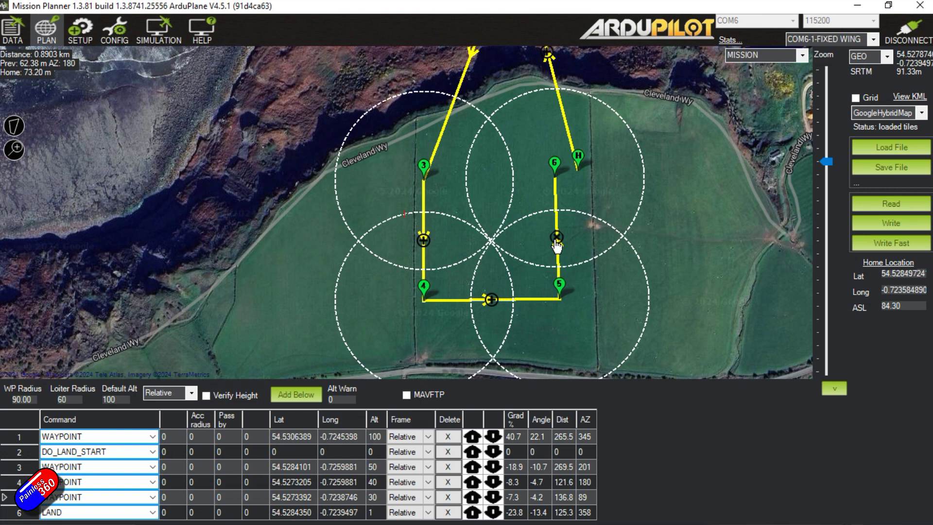
scroll(675, 210, down, 2)
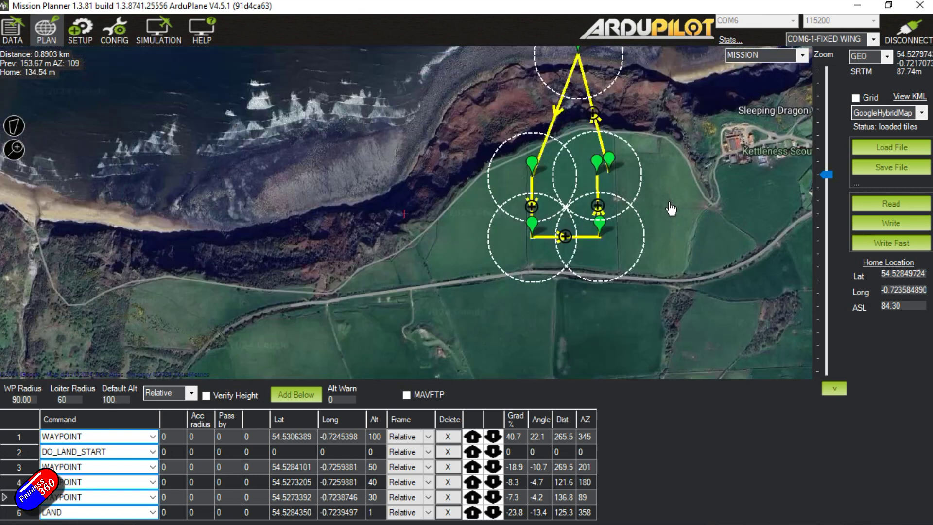
scroll(625, 195, up, 2)
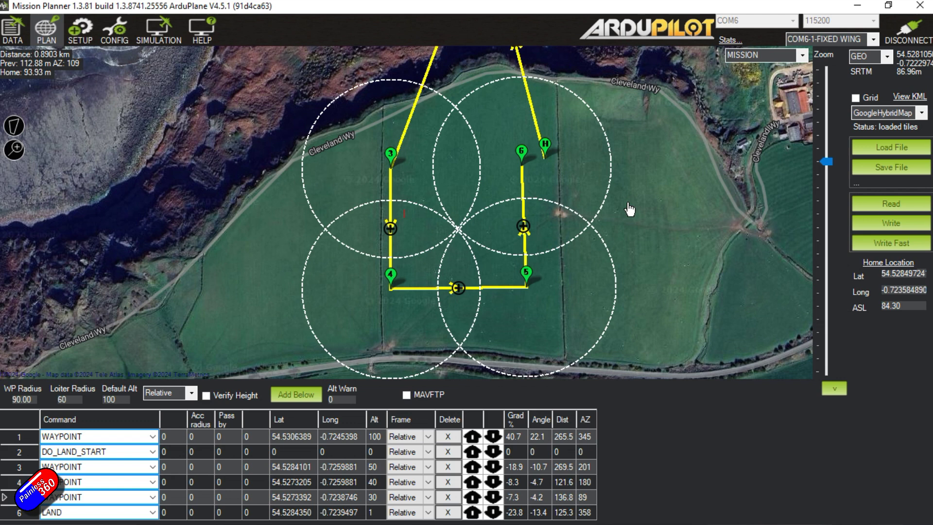
drag(650, 190, 682, 184)
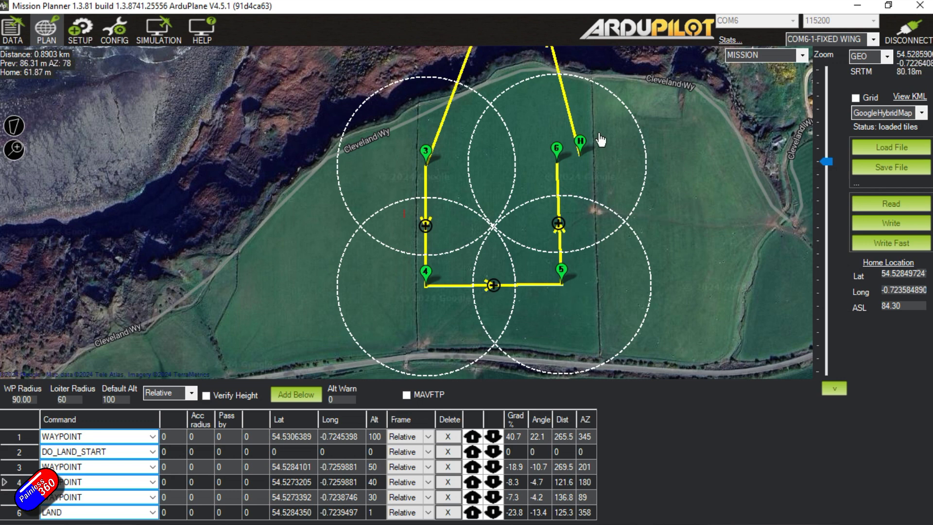
drag(695, 278, 677, 272)
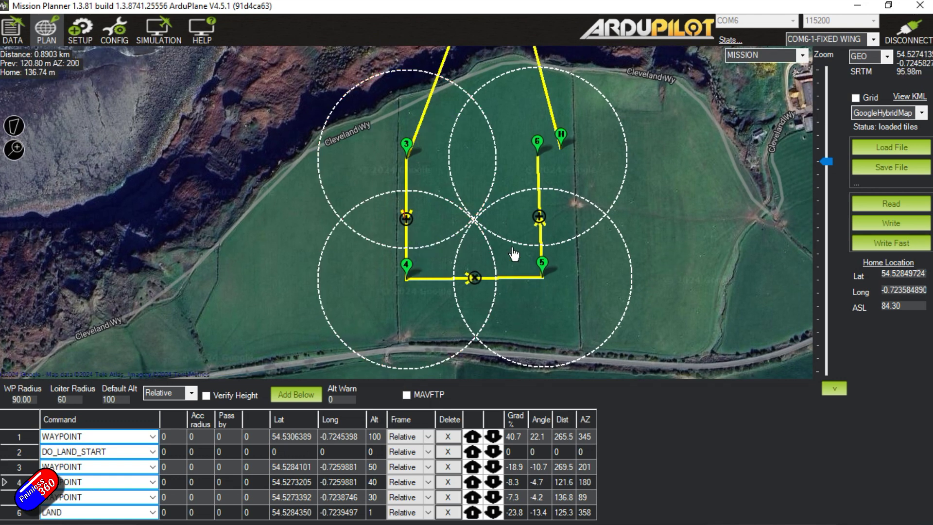
drag(628, 155, 605, 119)
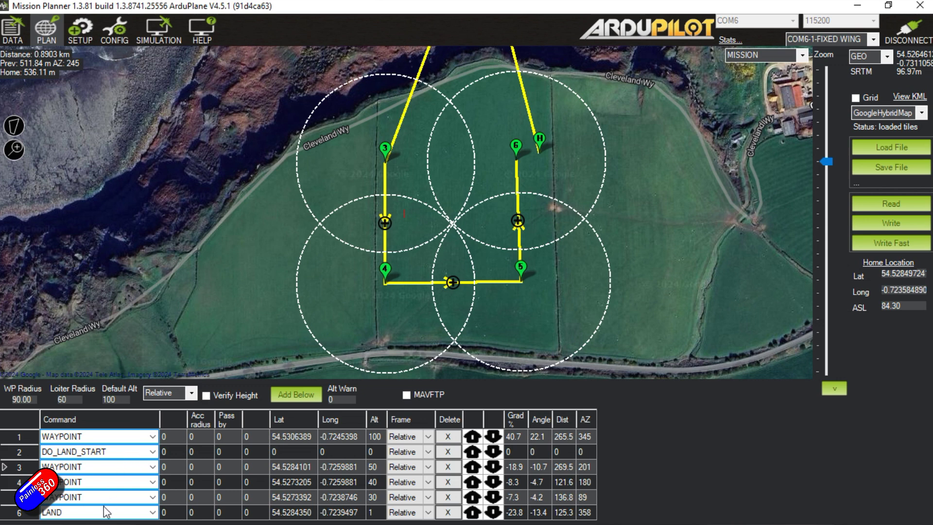
- Check the altitudes of waypoints 3, 4 and 5 on the map and follow the final leg to landing point 6
mouse_move(389, 152)
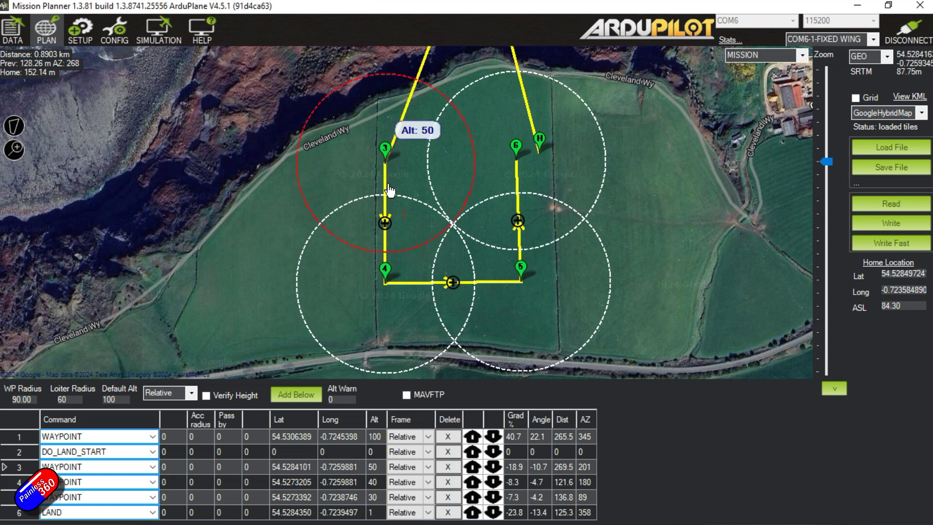
mouse_move(520, 273)
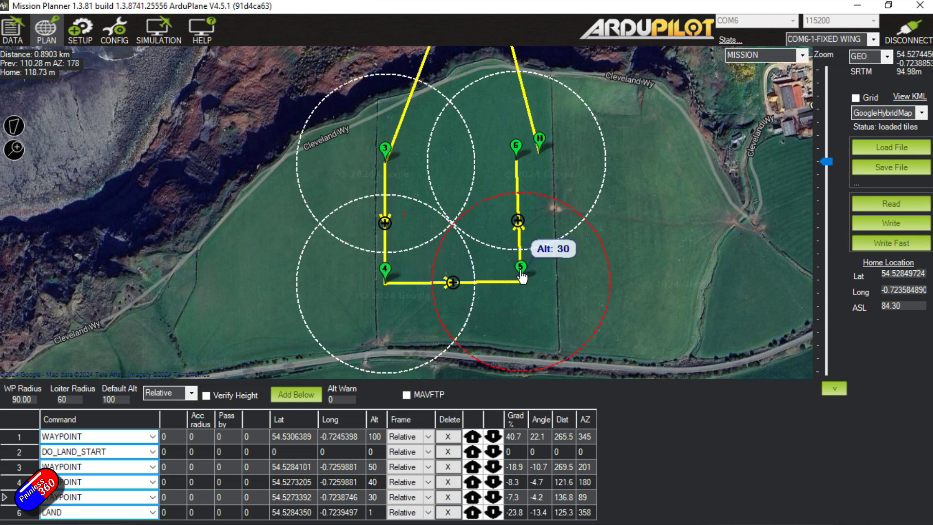
mouse_move(396, 268)
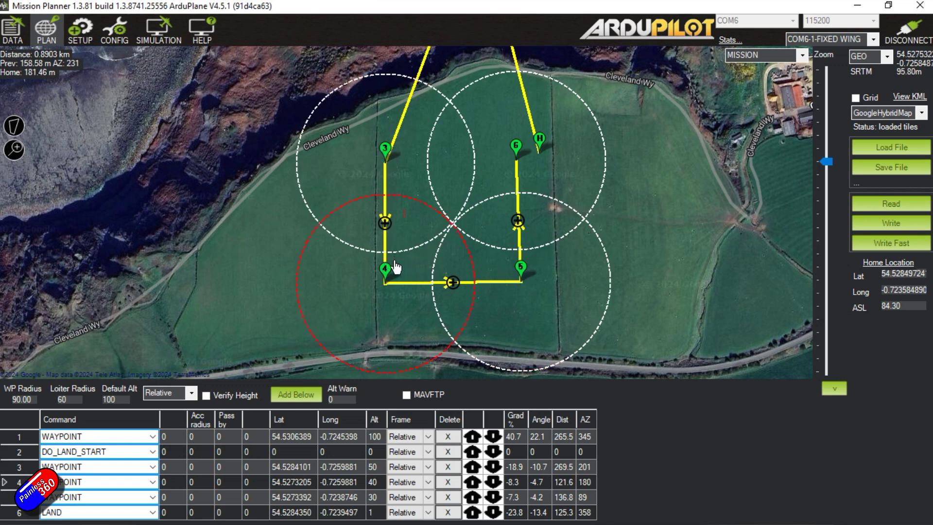
mouse_move(527, 288)
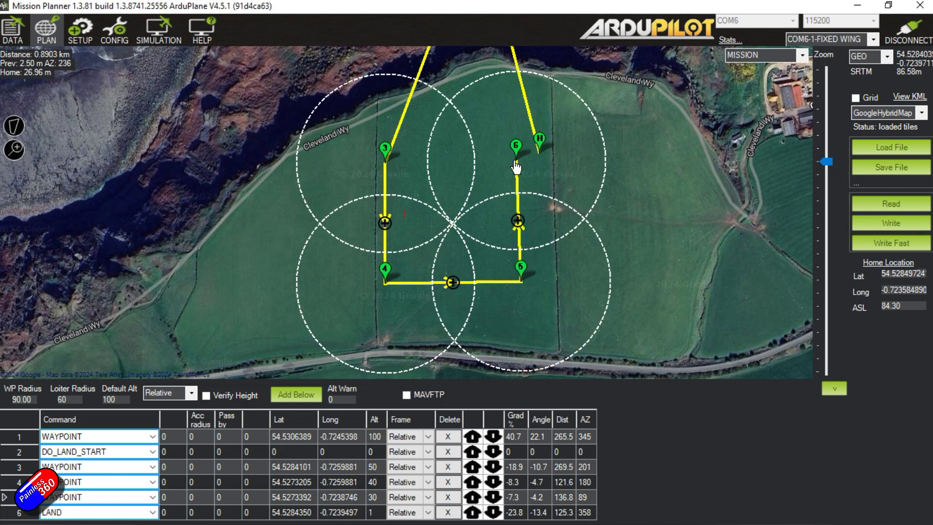
mouse_move(515, 154)
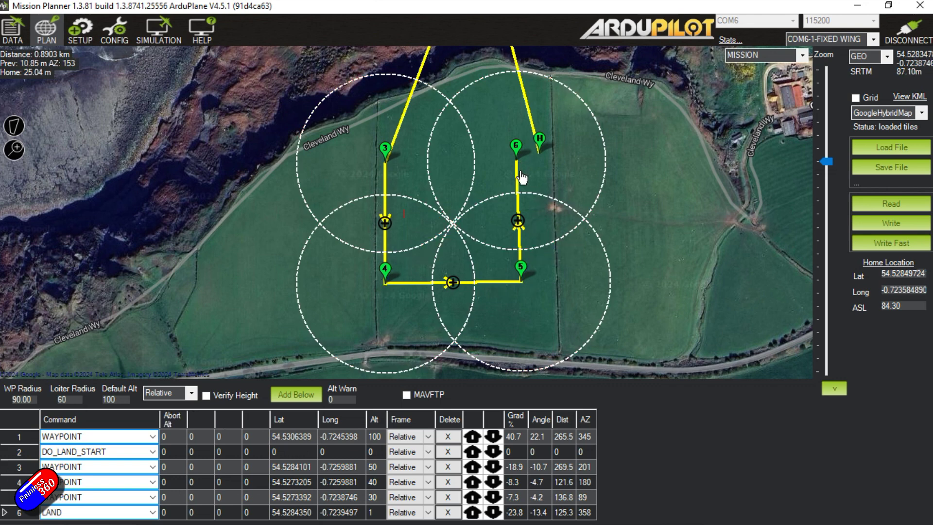
scroll(521, 177, down, 2)
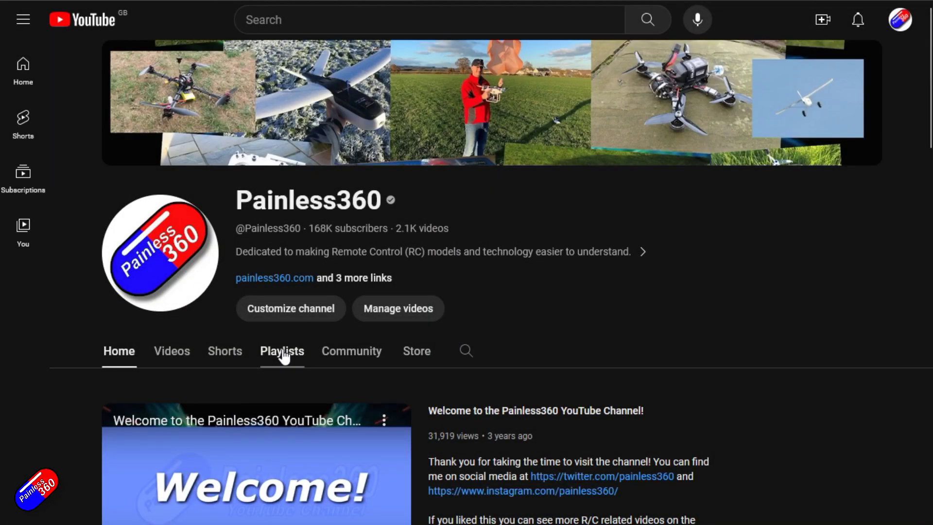
click(283, 356)
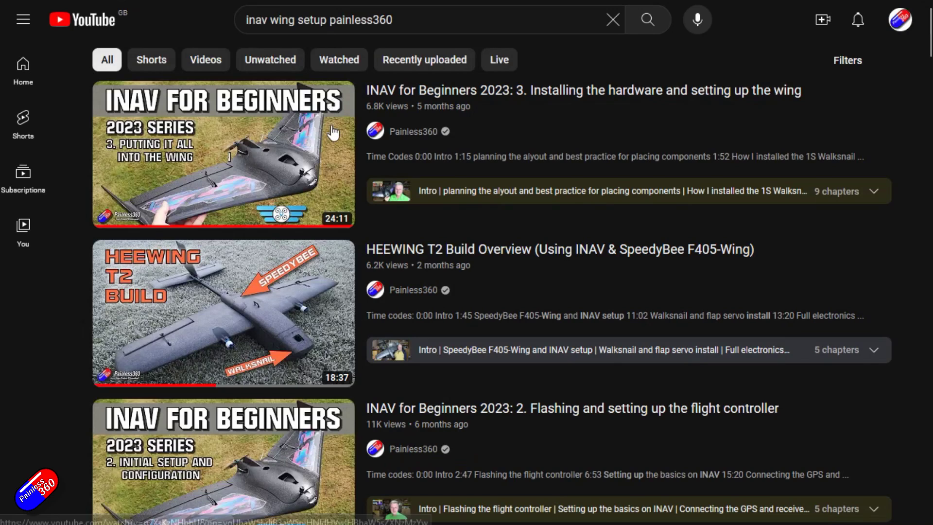
mouse_move(282, 184)
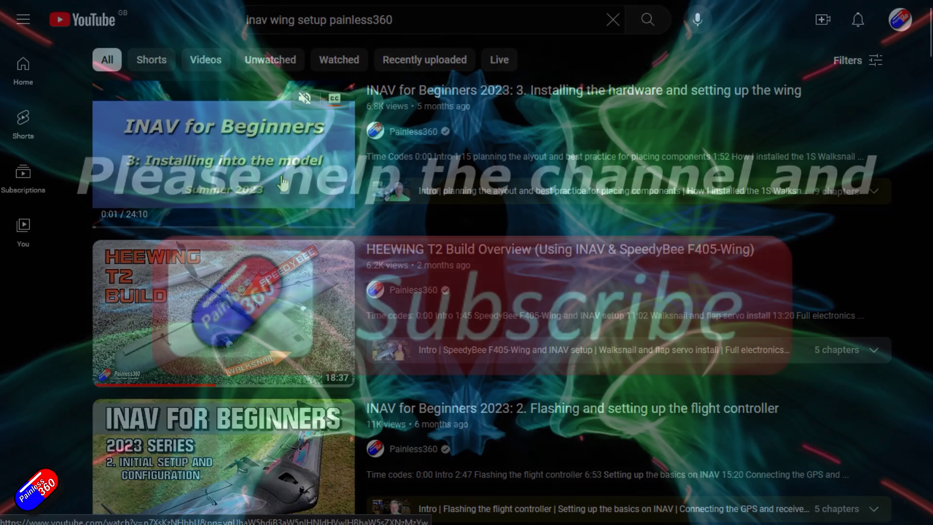